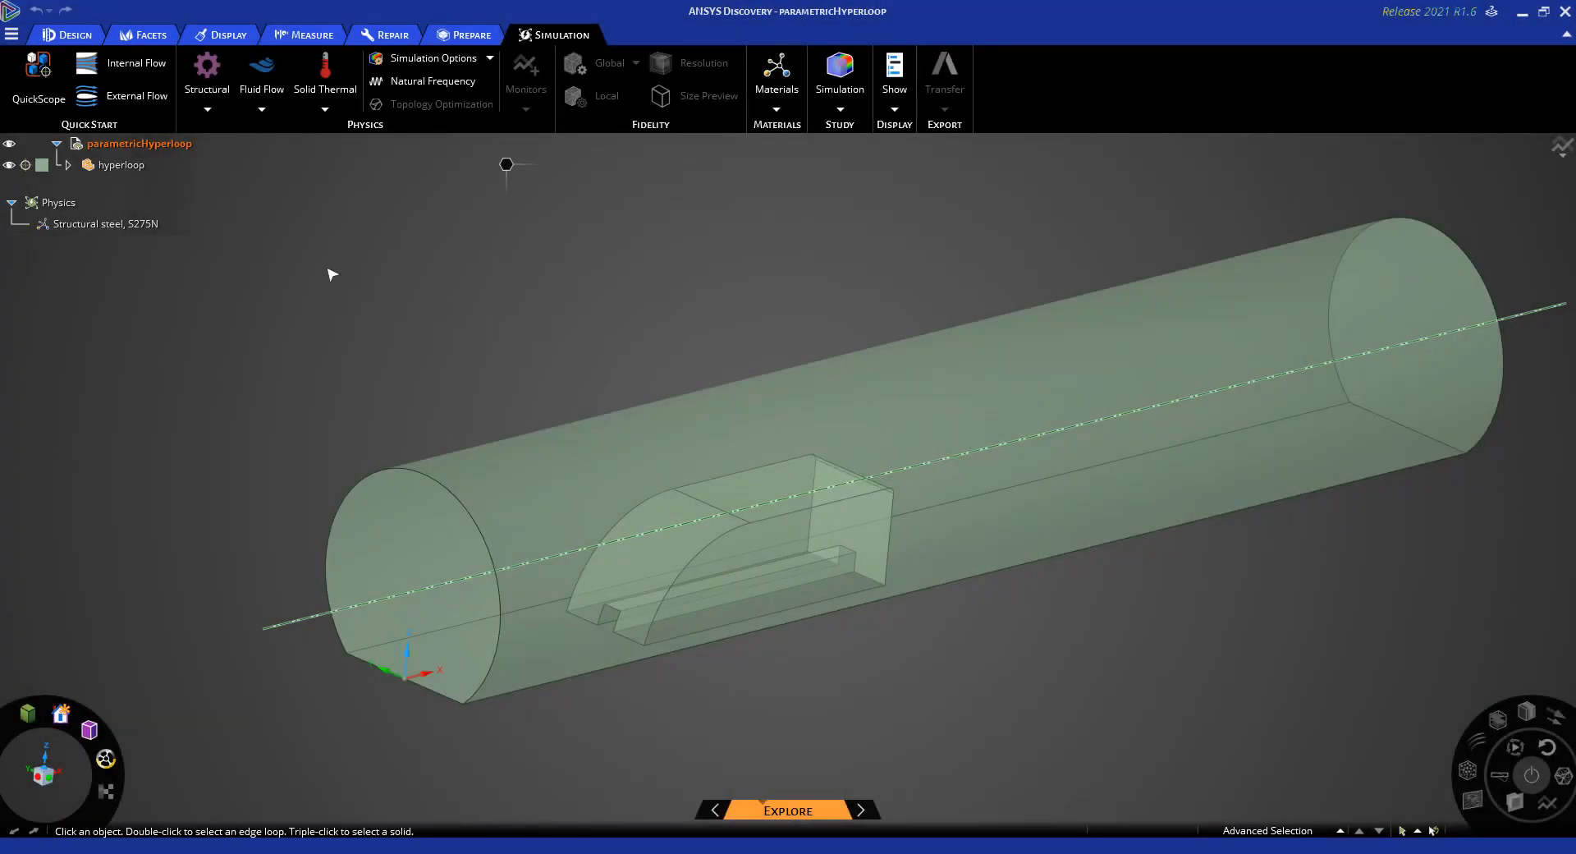
Apply a 100 m/s velocity inlet on the near tunnel end face
click(261, 109)
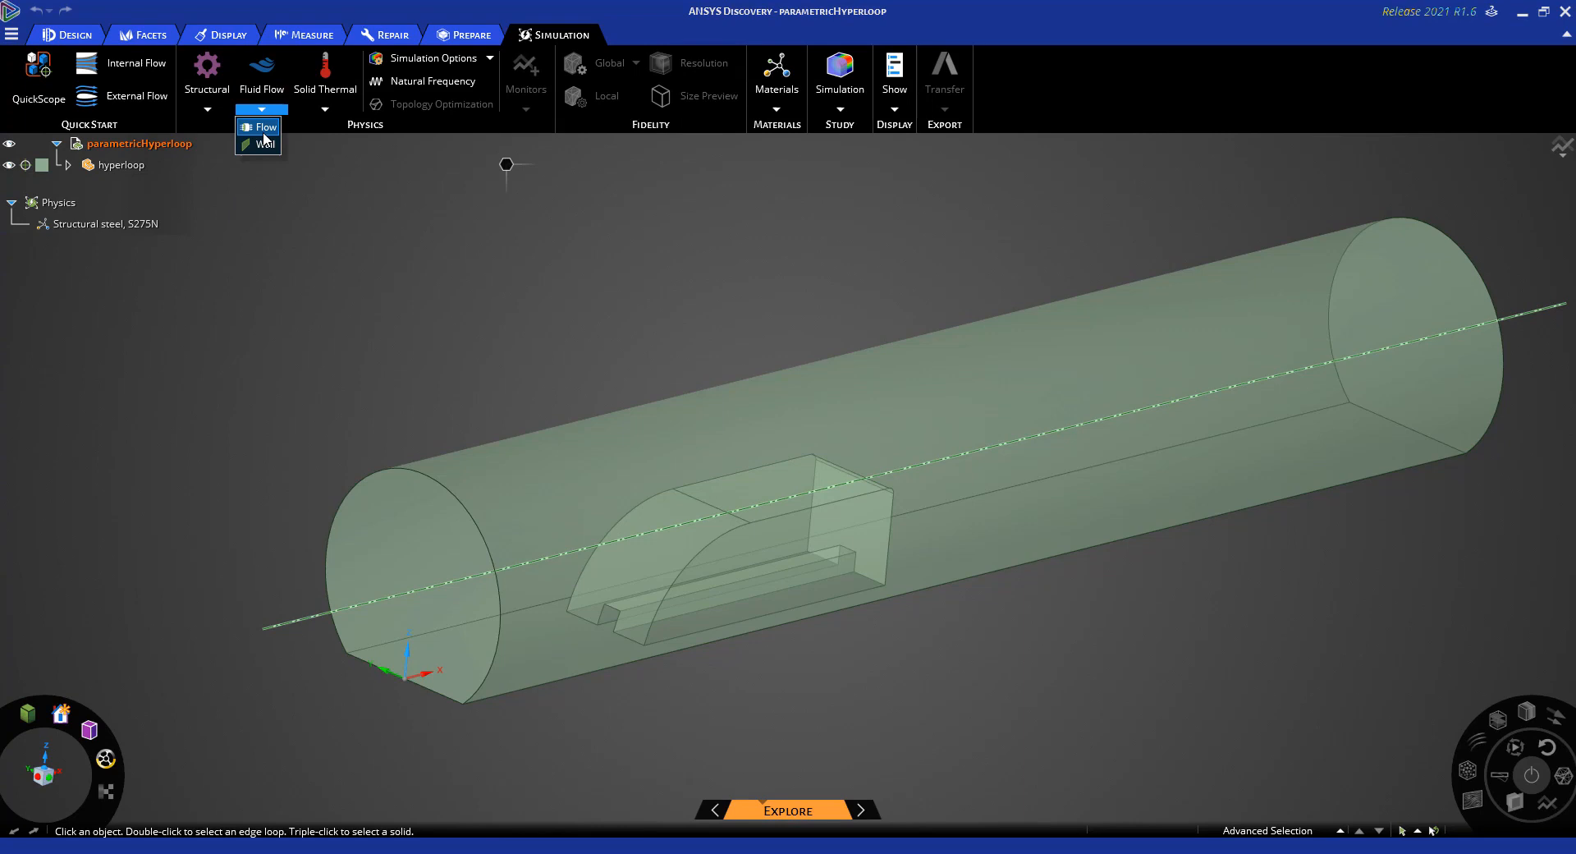
click(264, 128)
click(389, 524)
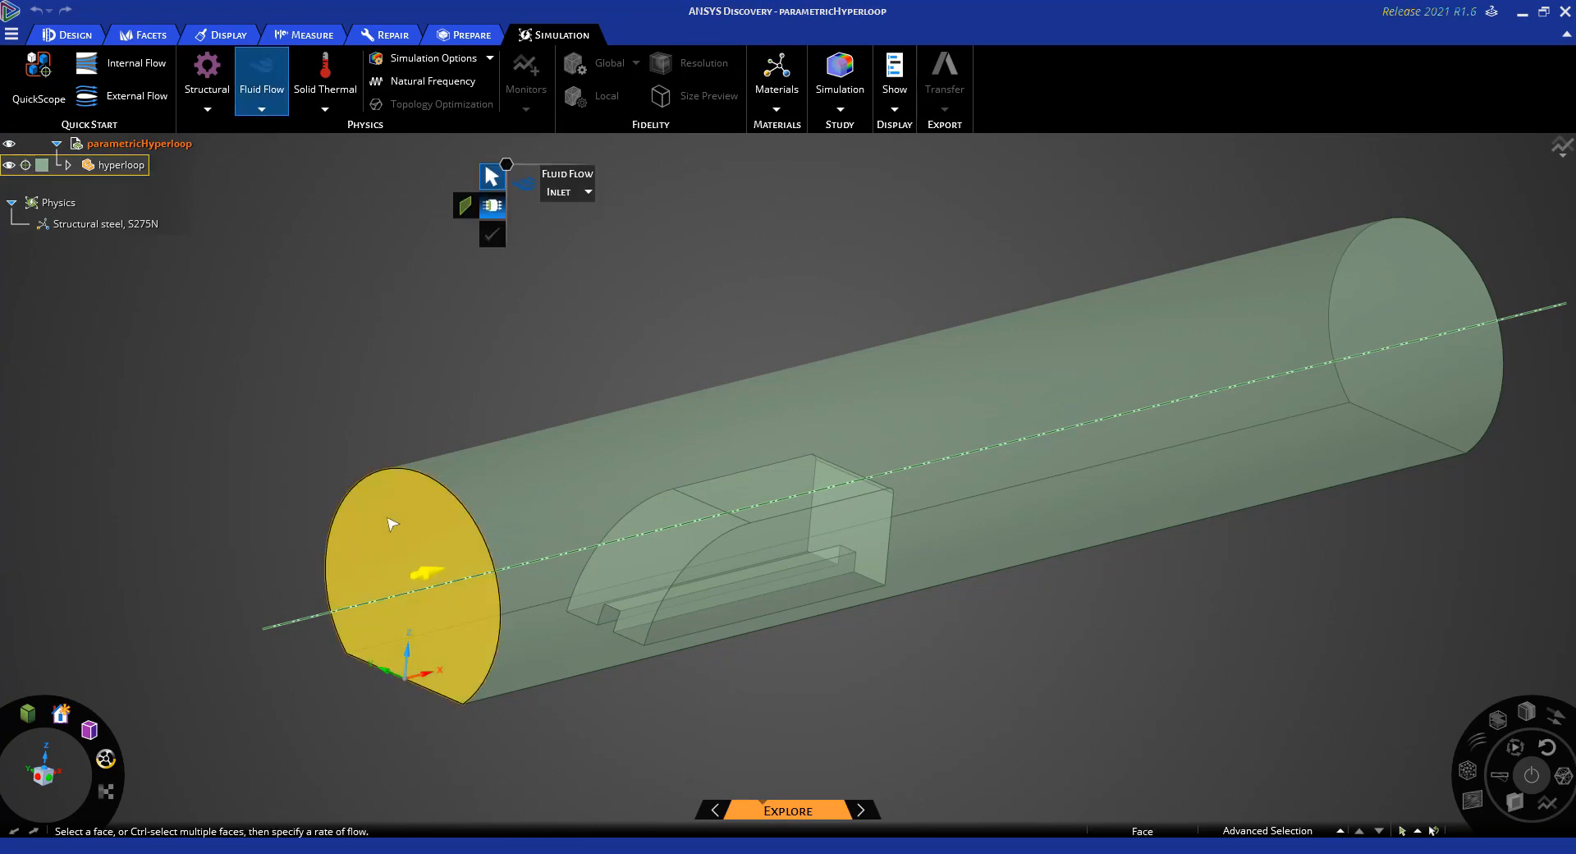
click(389, 524)
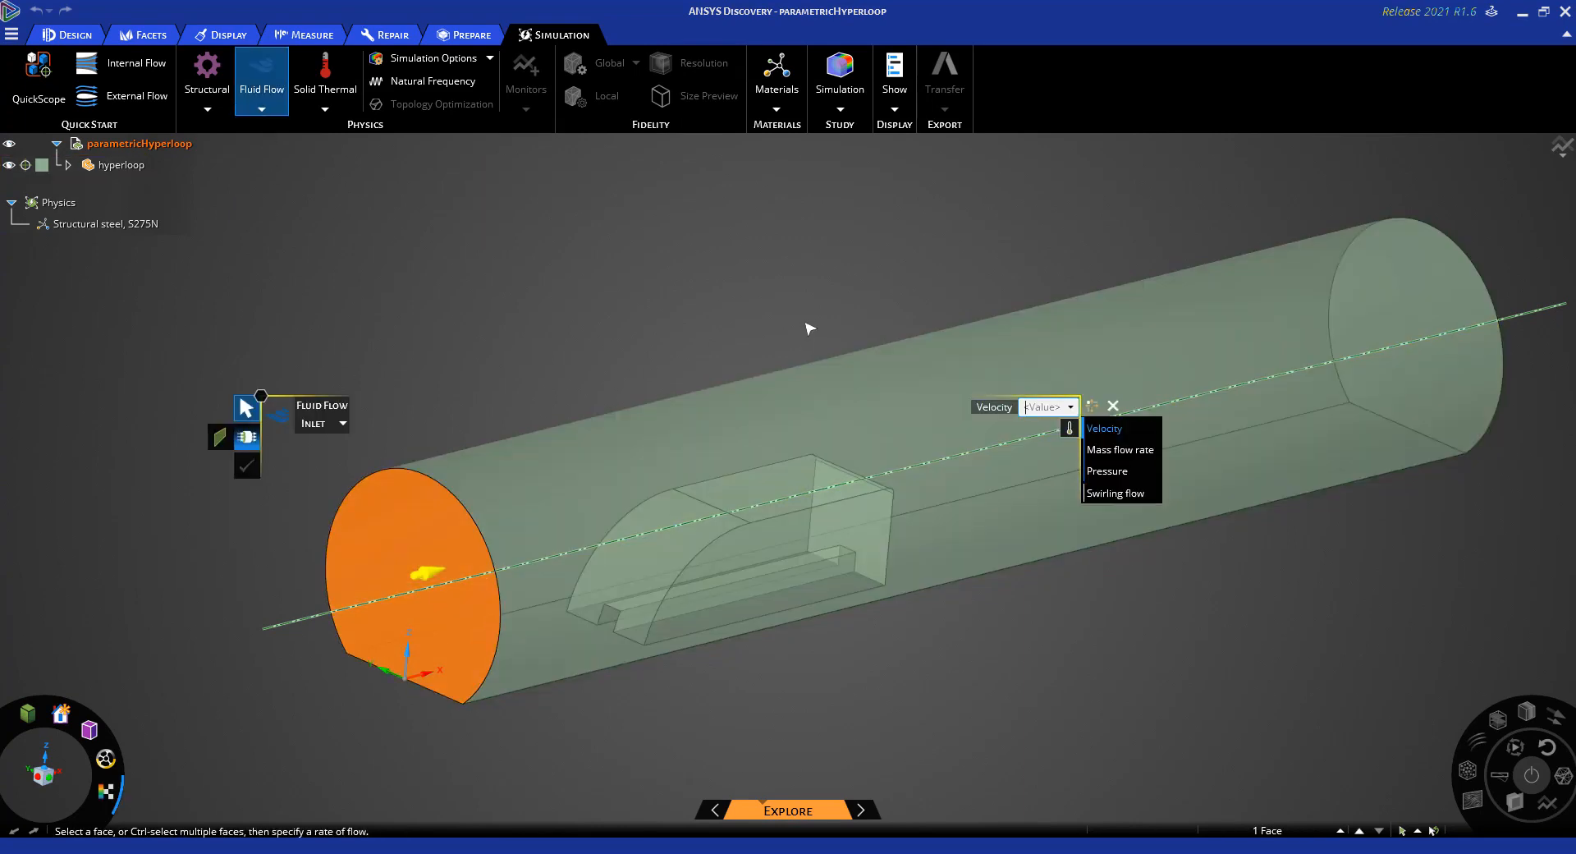
text(100)
key(Return)
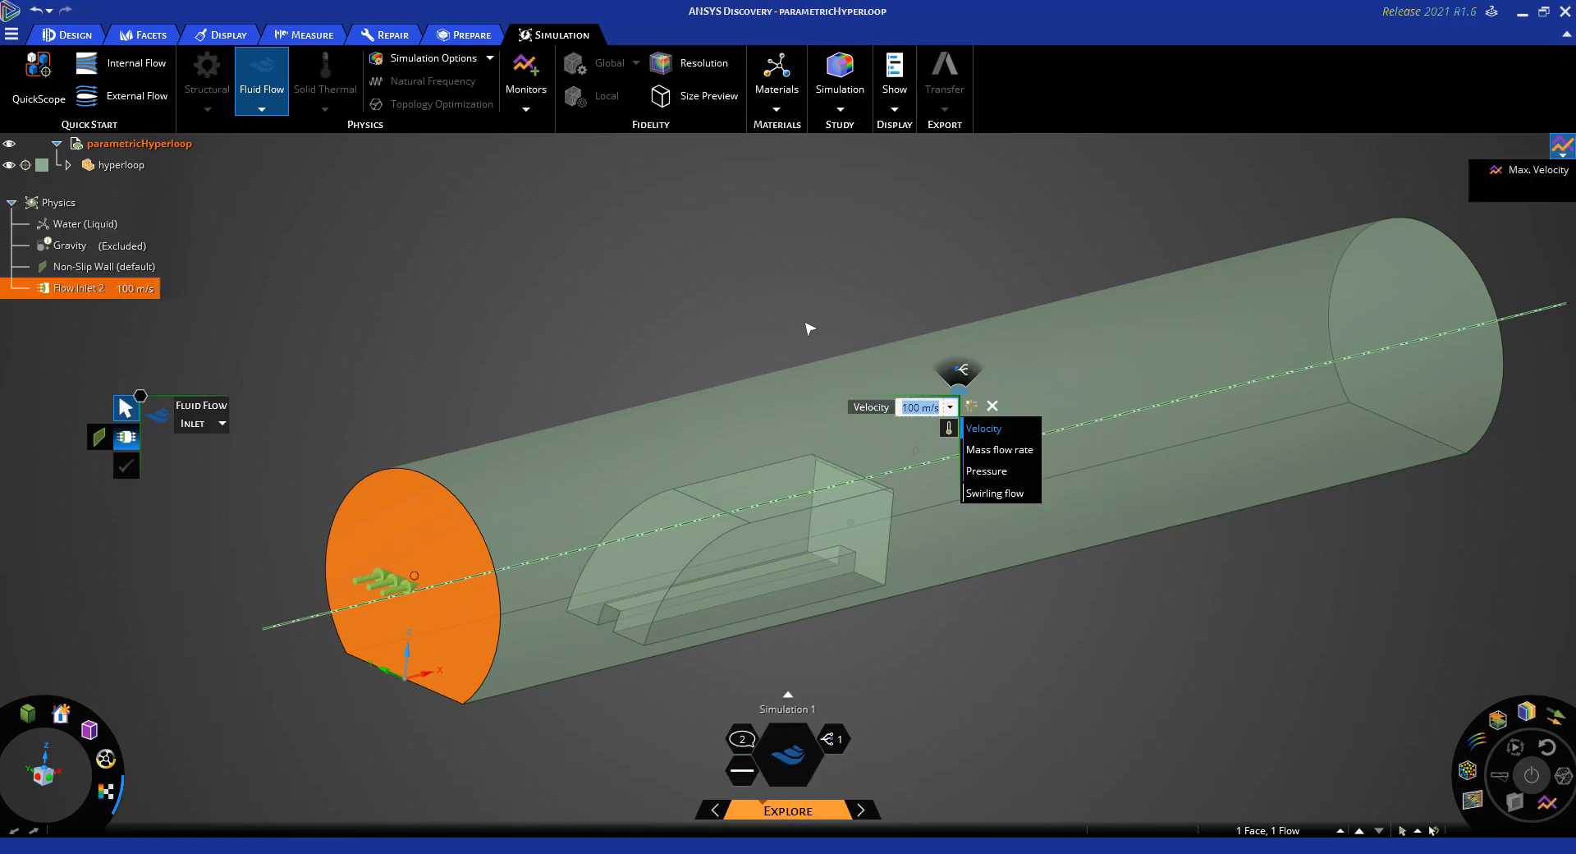
Add a 0 Pa pressure outlet on the far tunnel end face
click(601, 282)
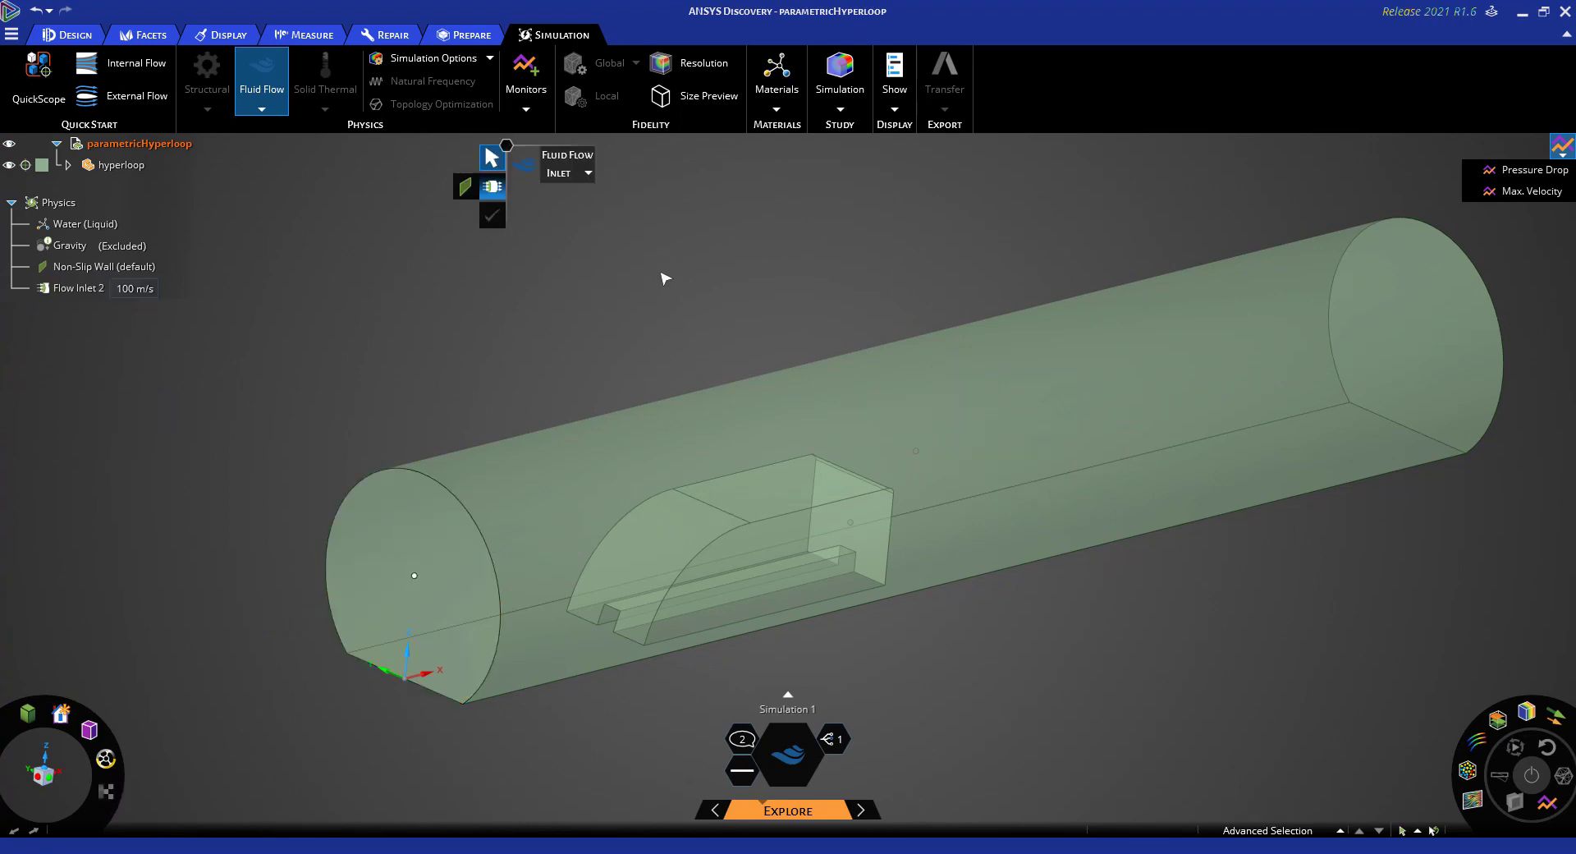
click(569, 173)
click(559, 212)
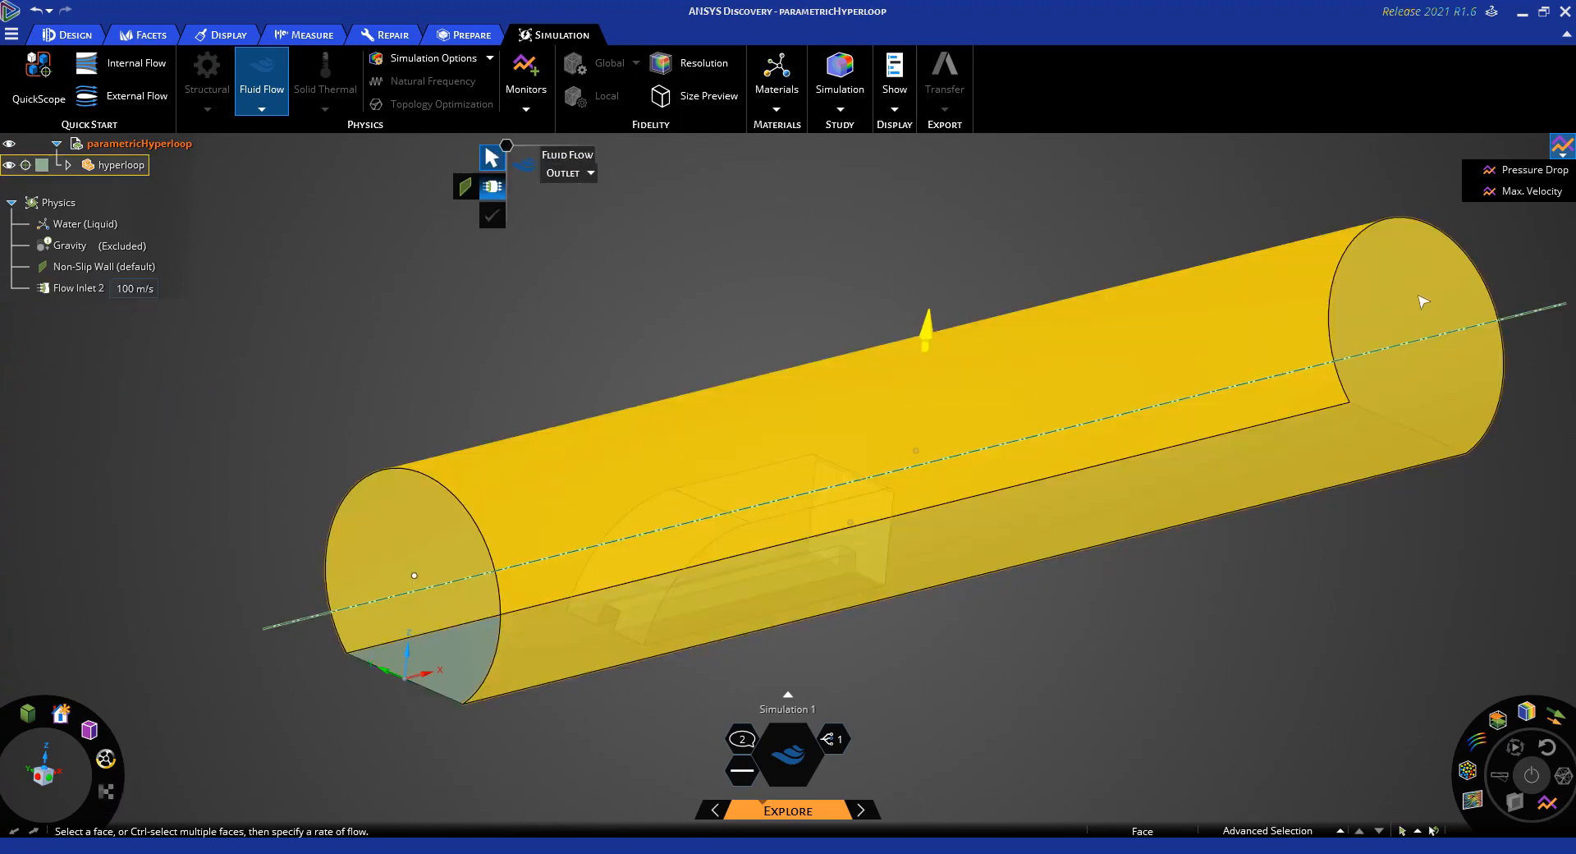
click(1426, 298)
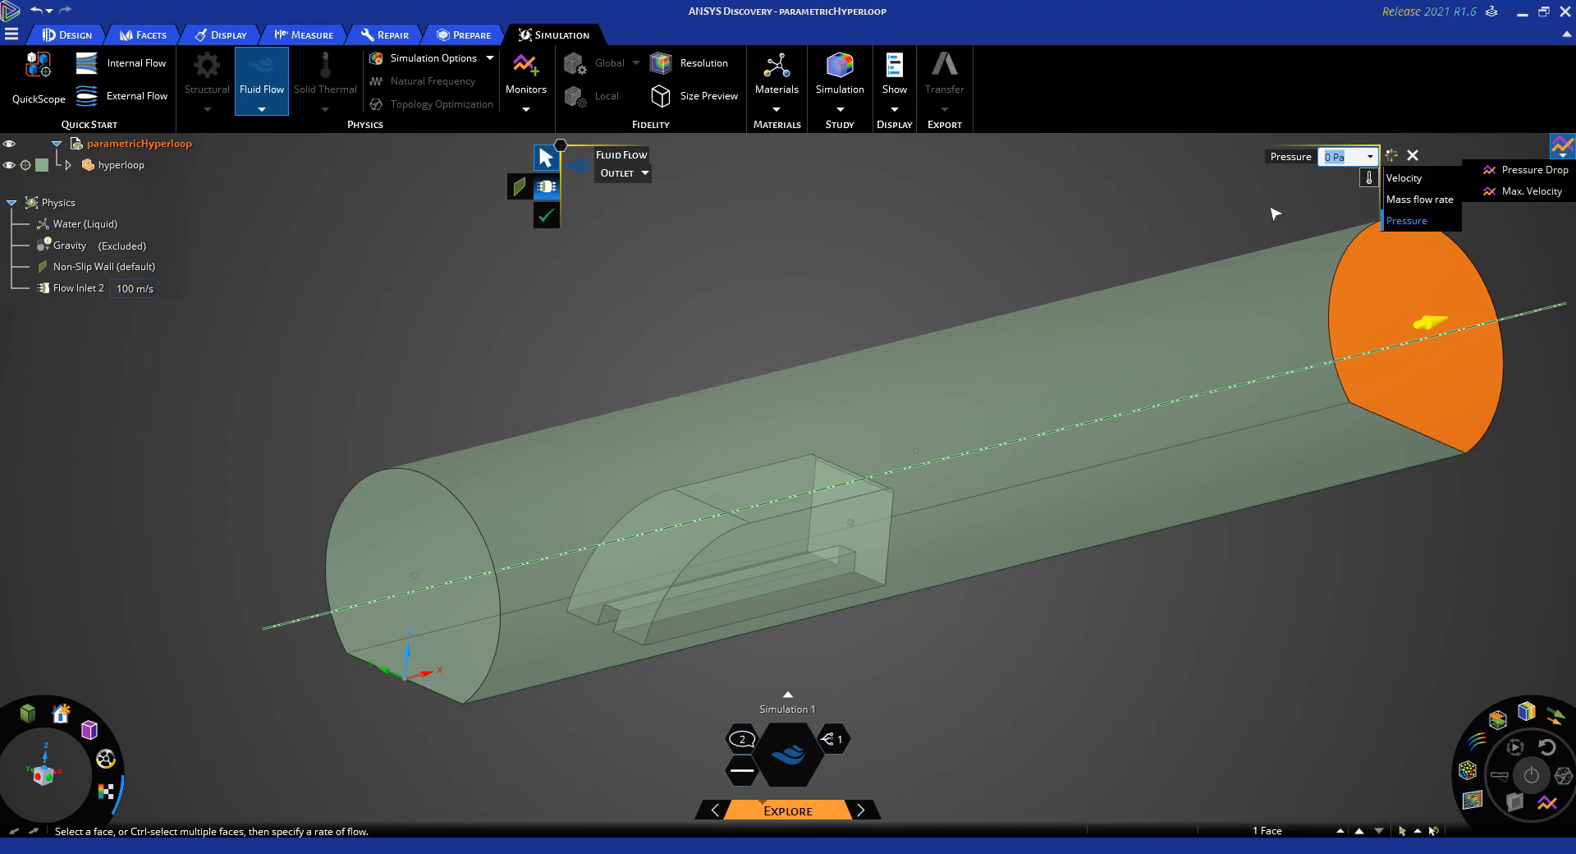
click(545, 215)
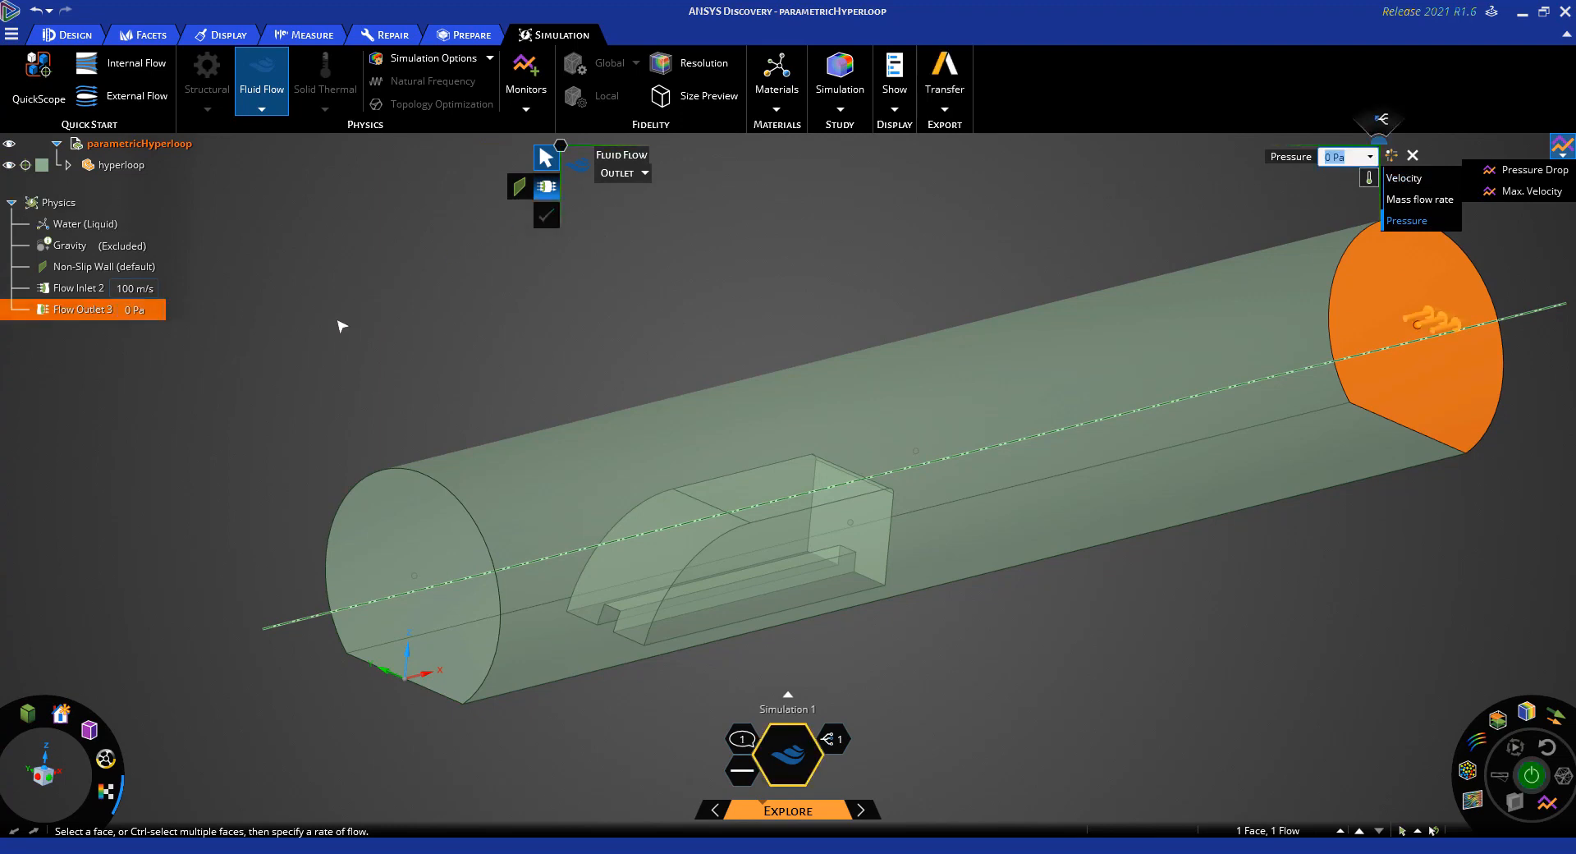
Switch the tunnel fluid material from Water to Air (Gas)
click(84, 224)
click(1336, 178)
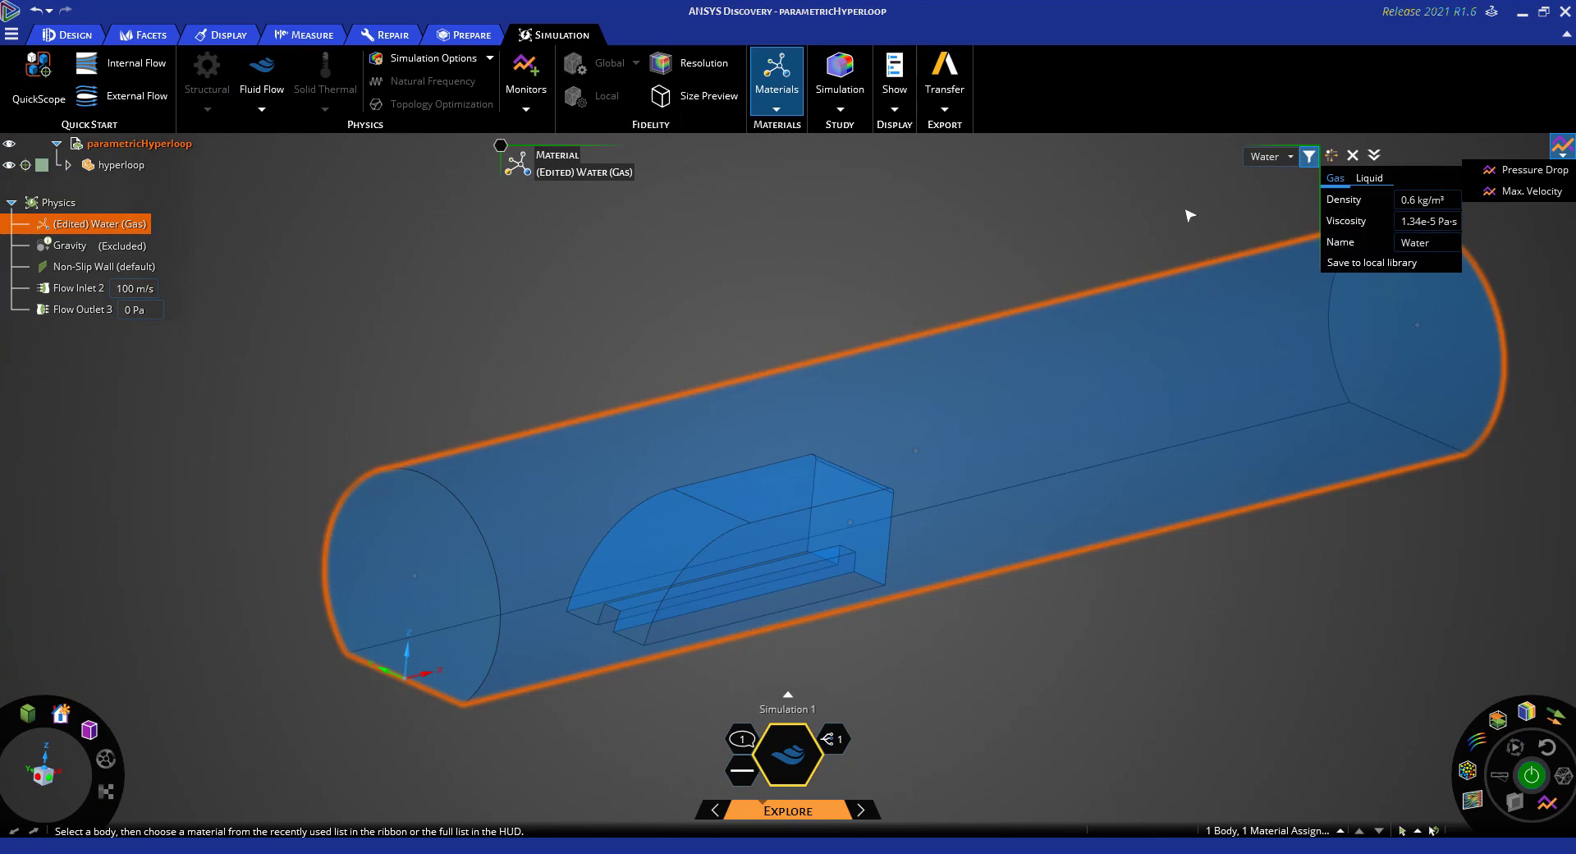
click(1291, 156)
click(1290, 156)
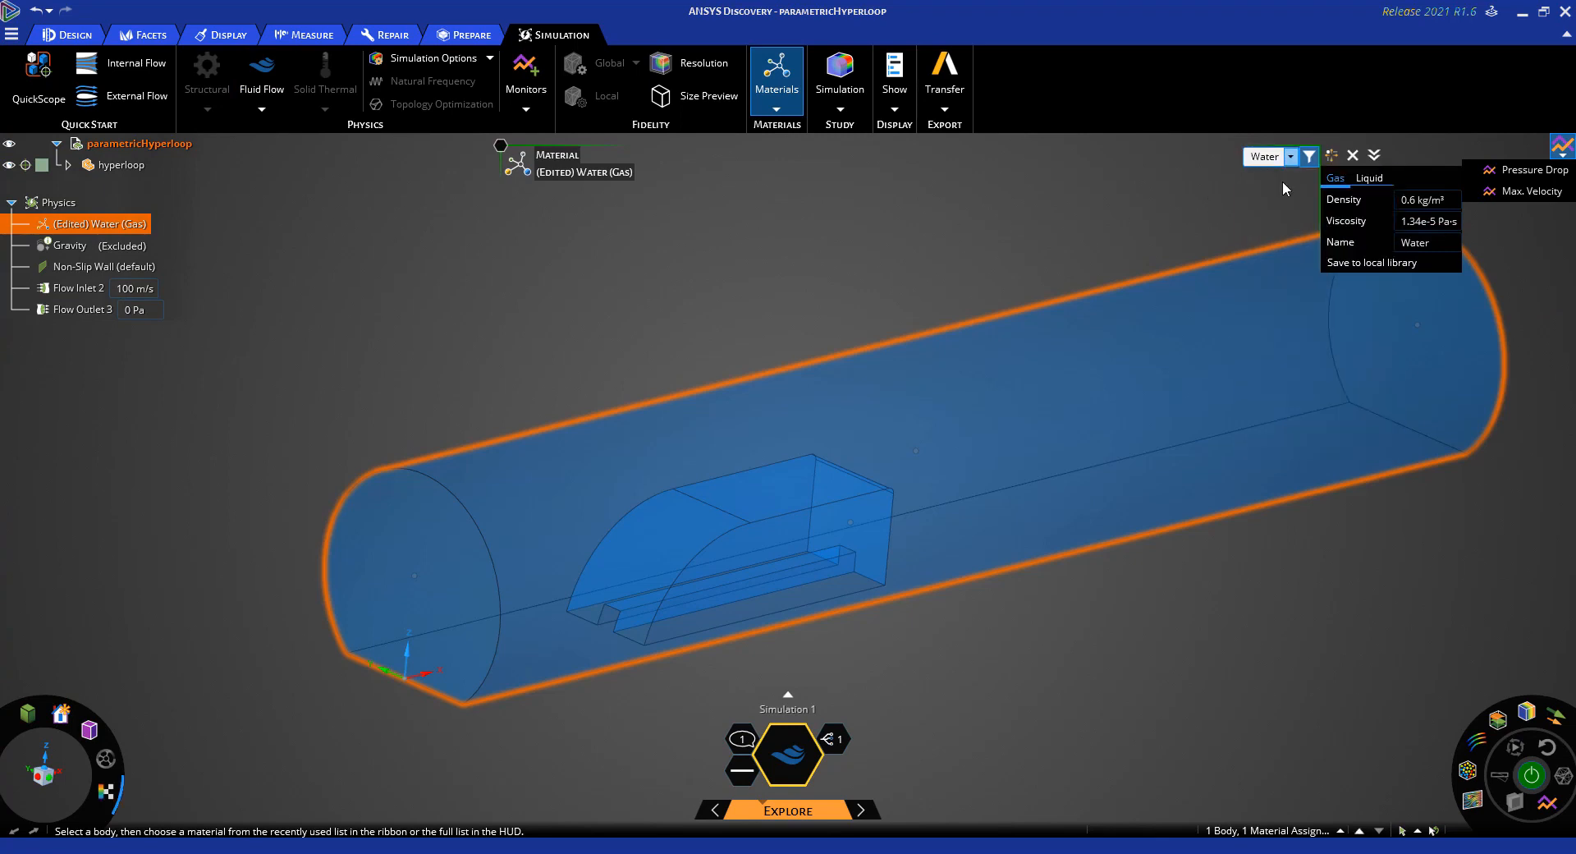
key(ctrl+z)
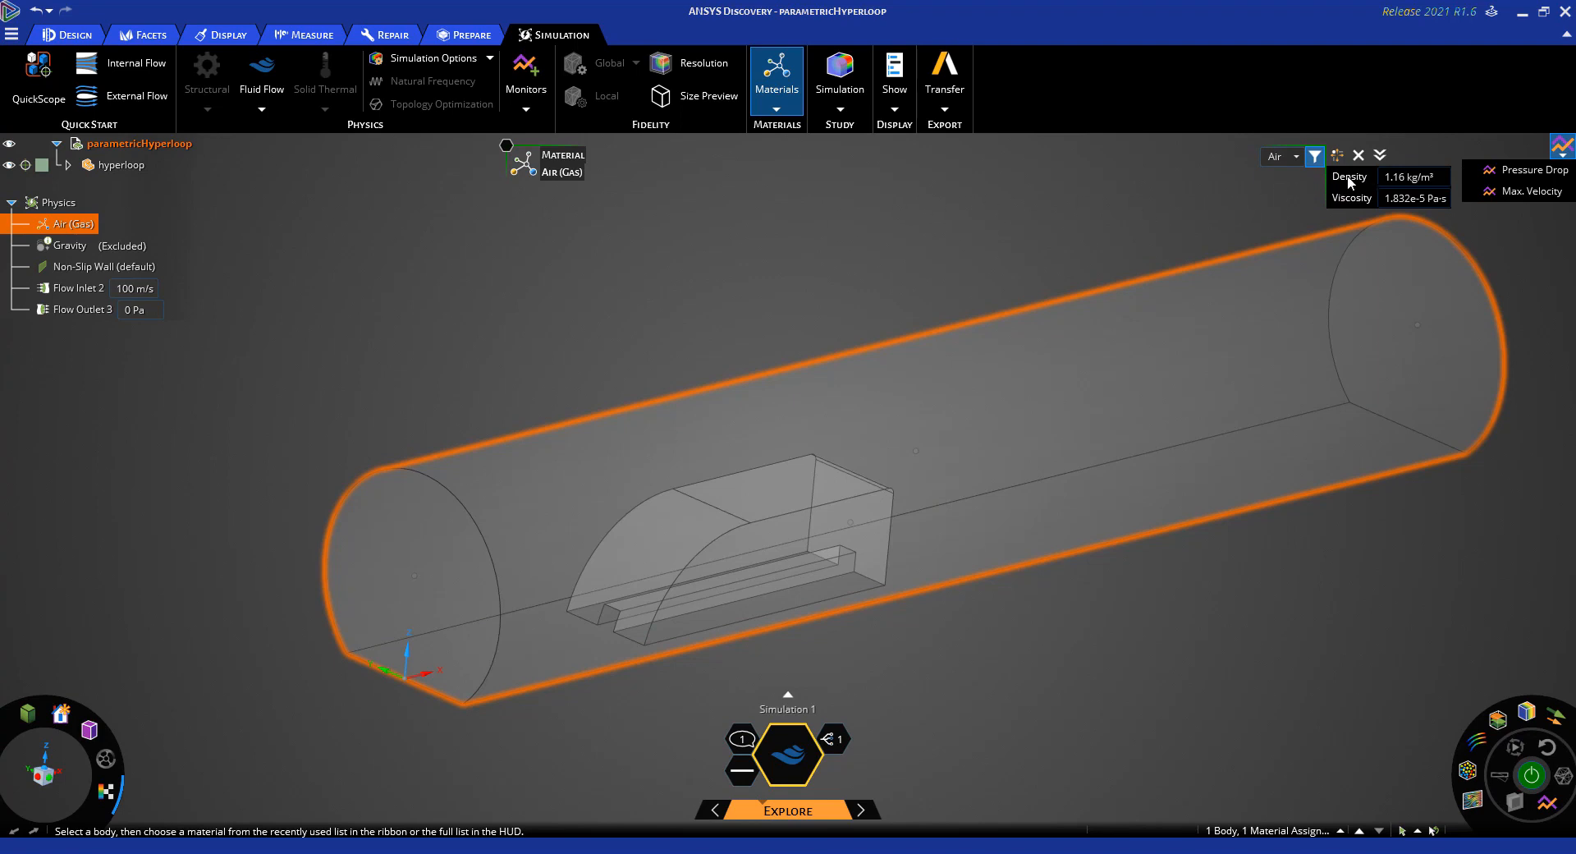
key(Escape)
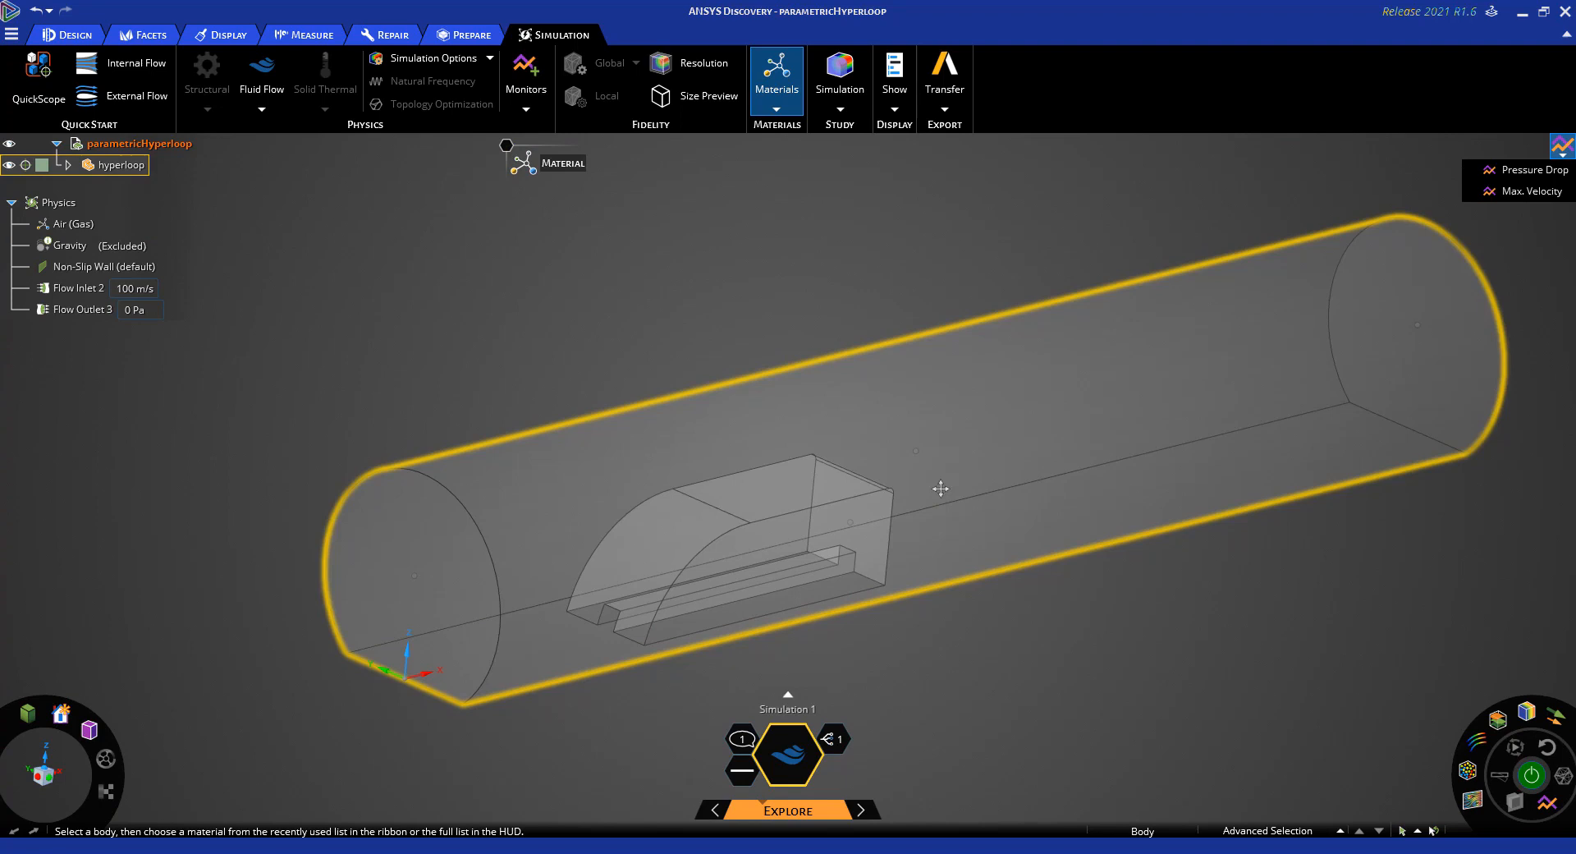
Start a custom monitor with Force as its variable
shift+middle_drag(943, 492, 864, 488)
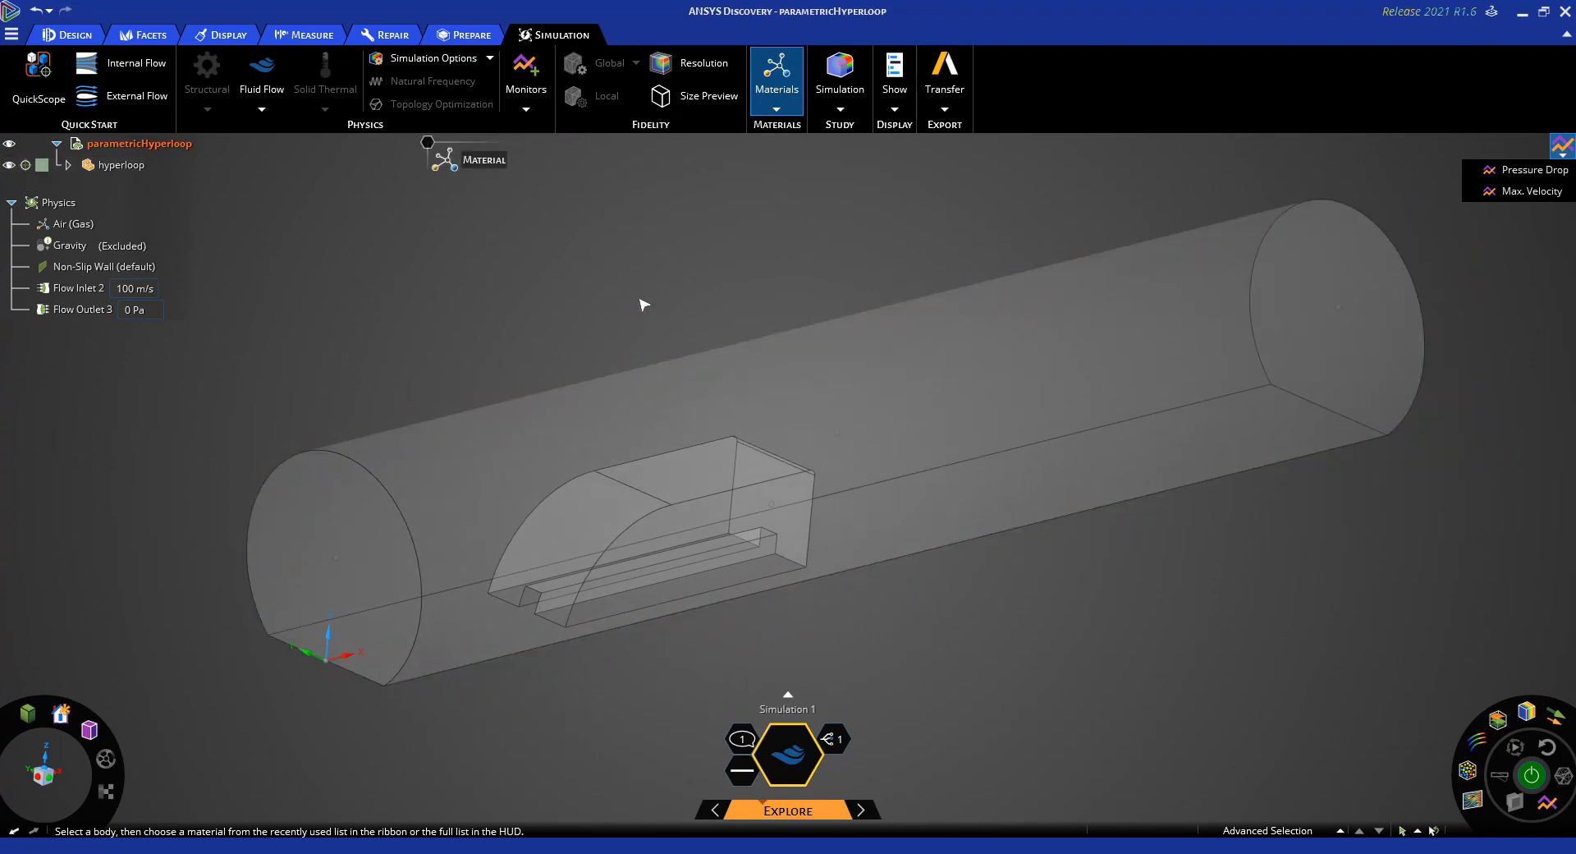
click(525, 109)
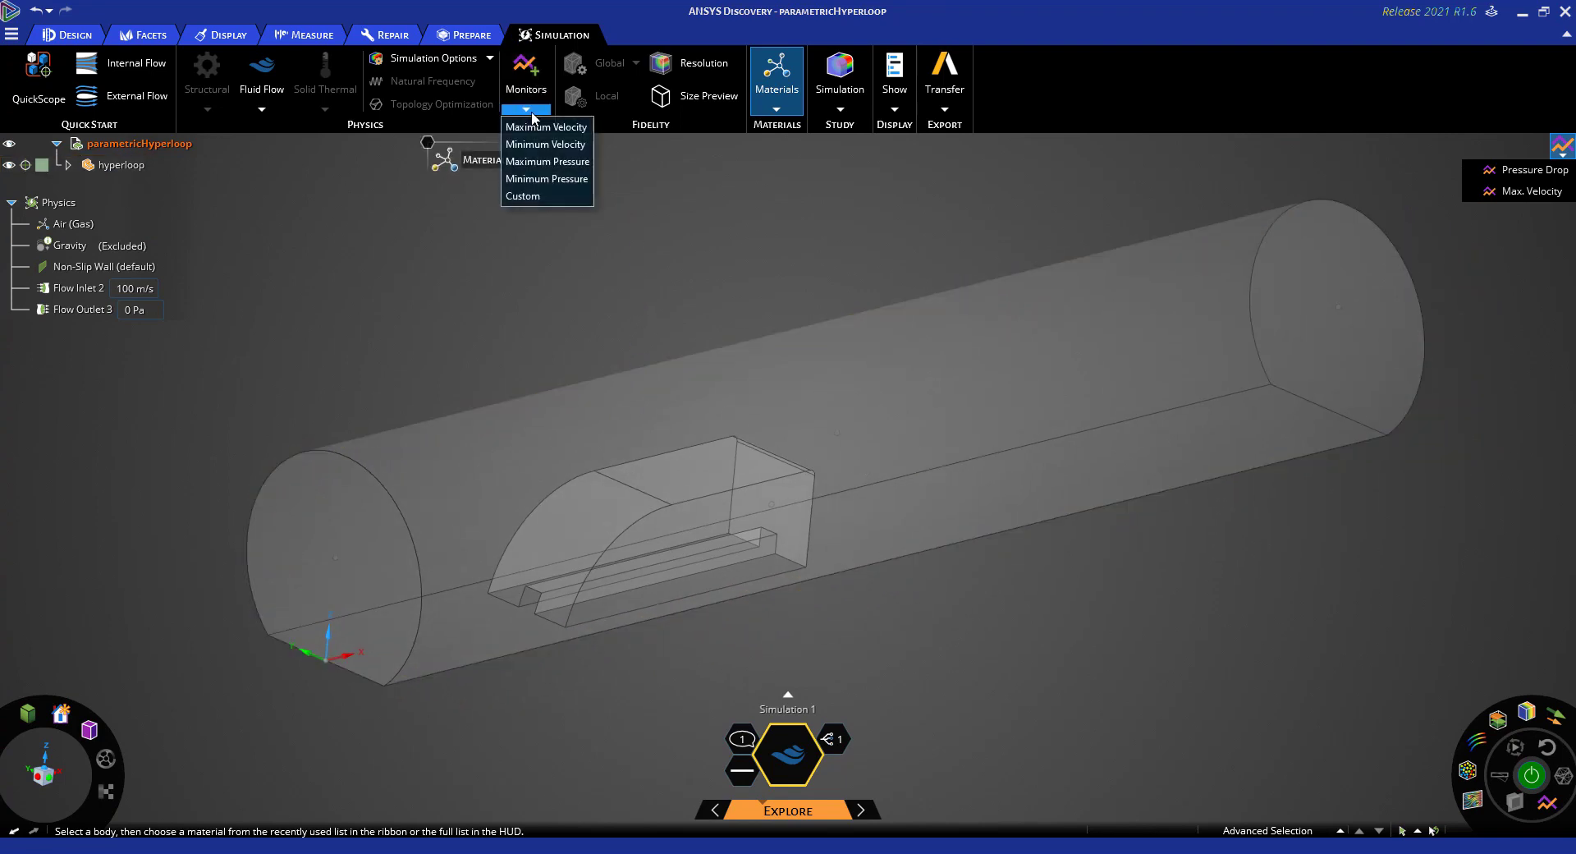
click(522, 195)
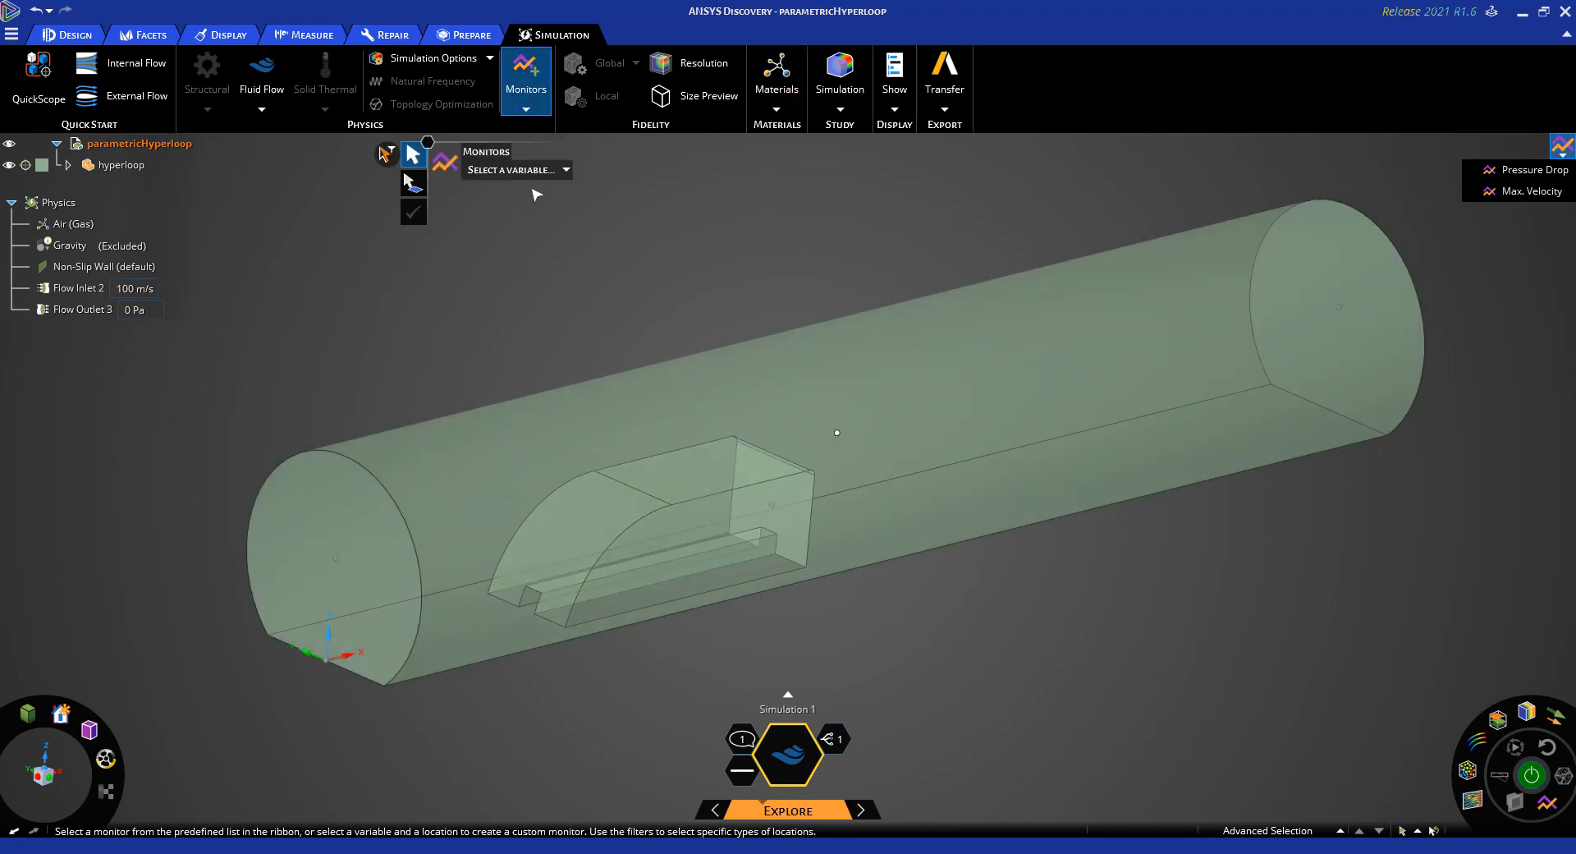
click(529, 170)
click(503, 259)
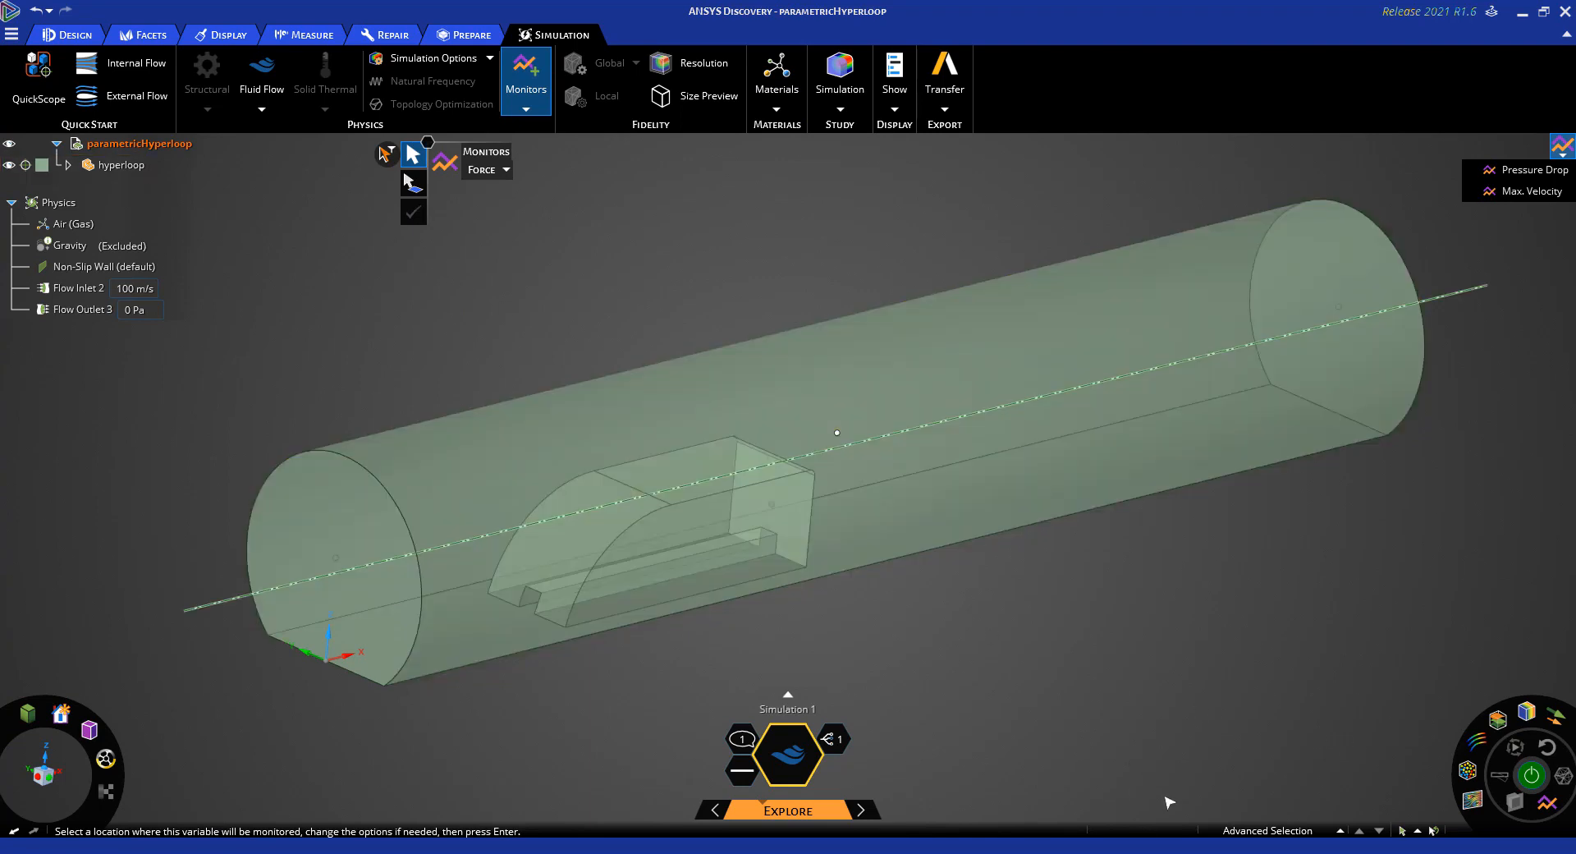
Try the tubeWalls and Pod named selections and the wall boundary as the monitor location
click(1262, 833)
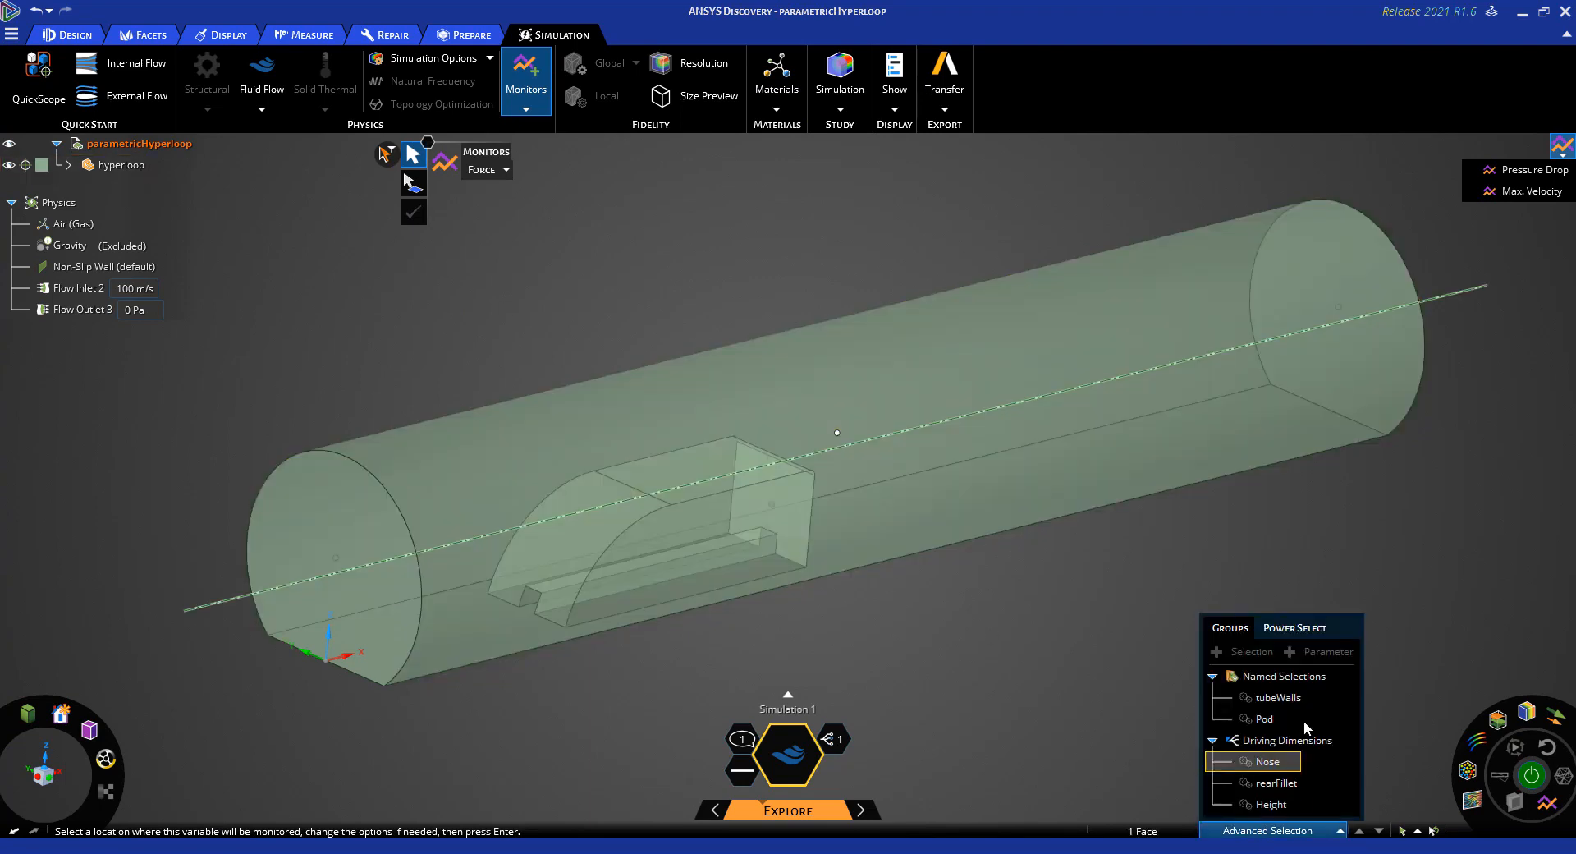
click(1274, 698)
click(1266, 718)
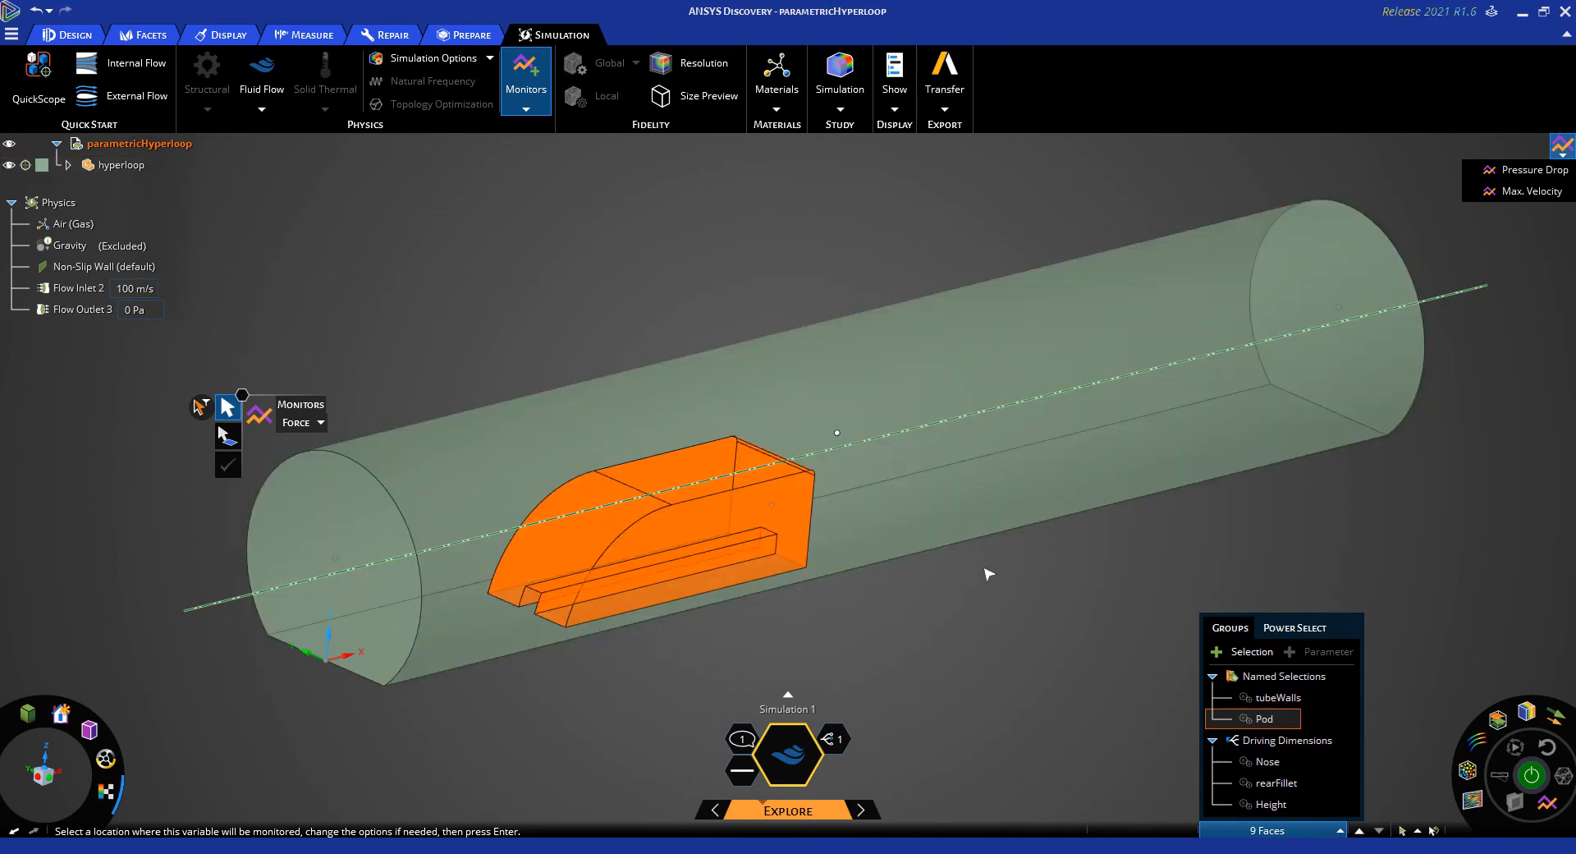
key(Escape)
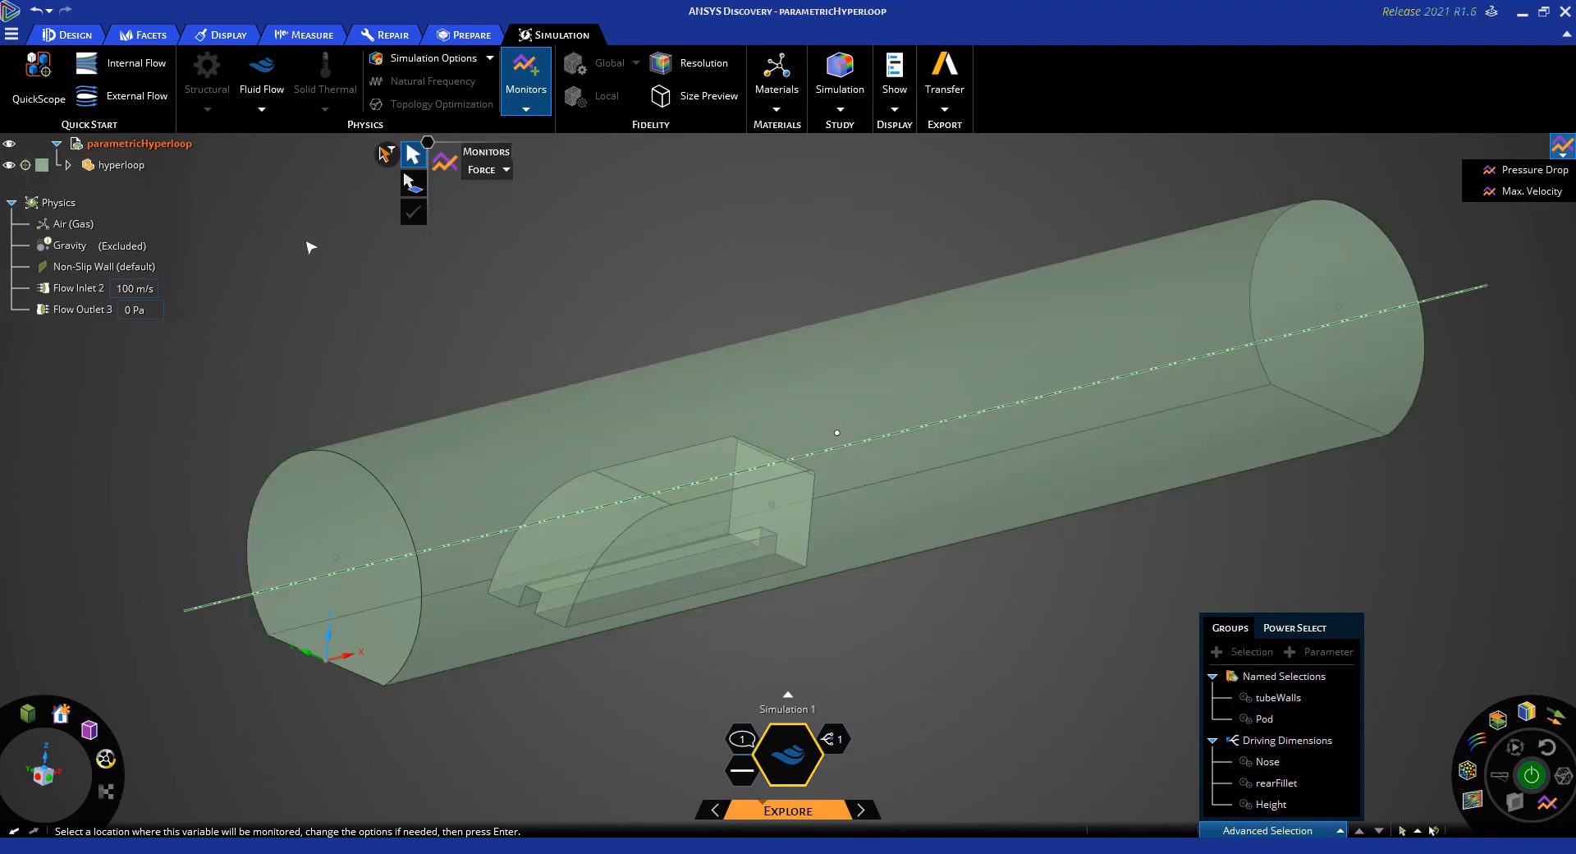
click(103, 267)
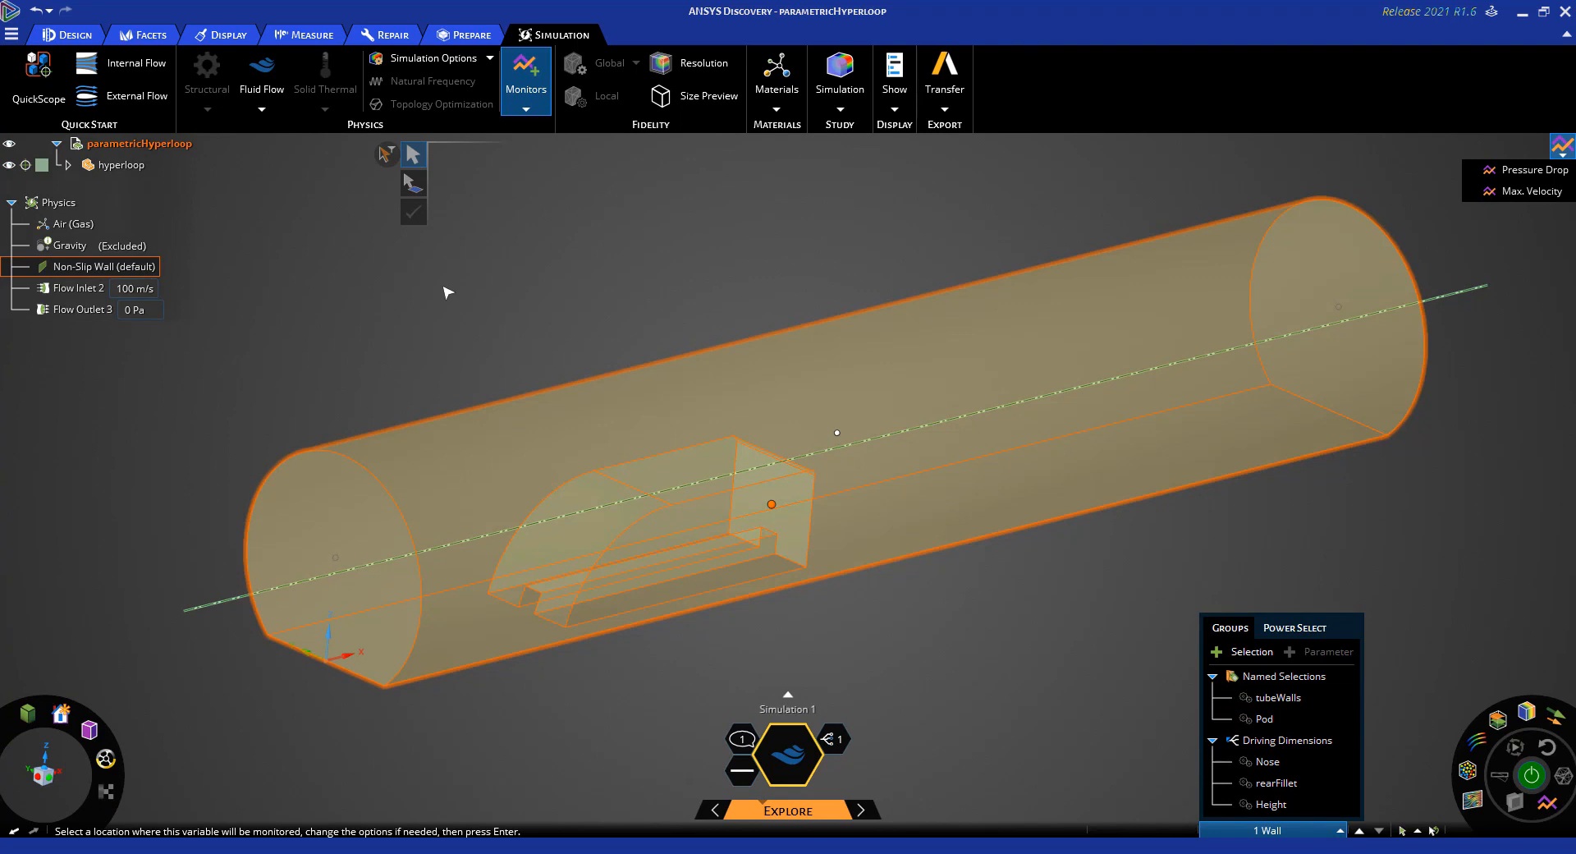
key(Escape)
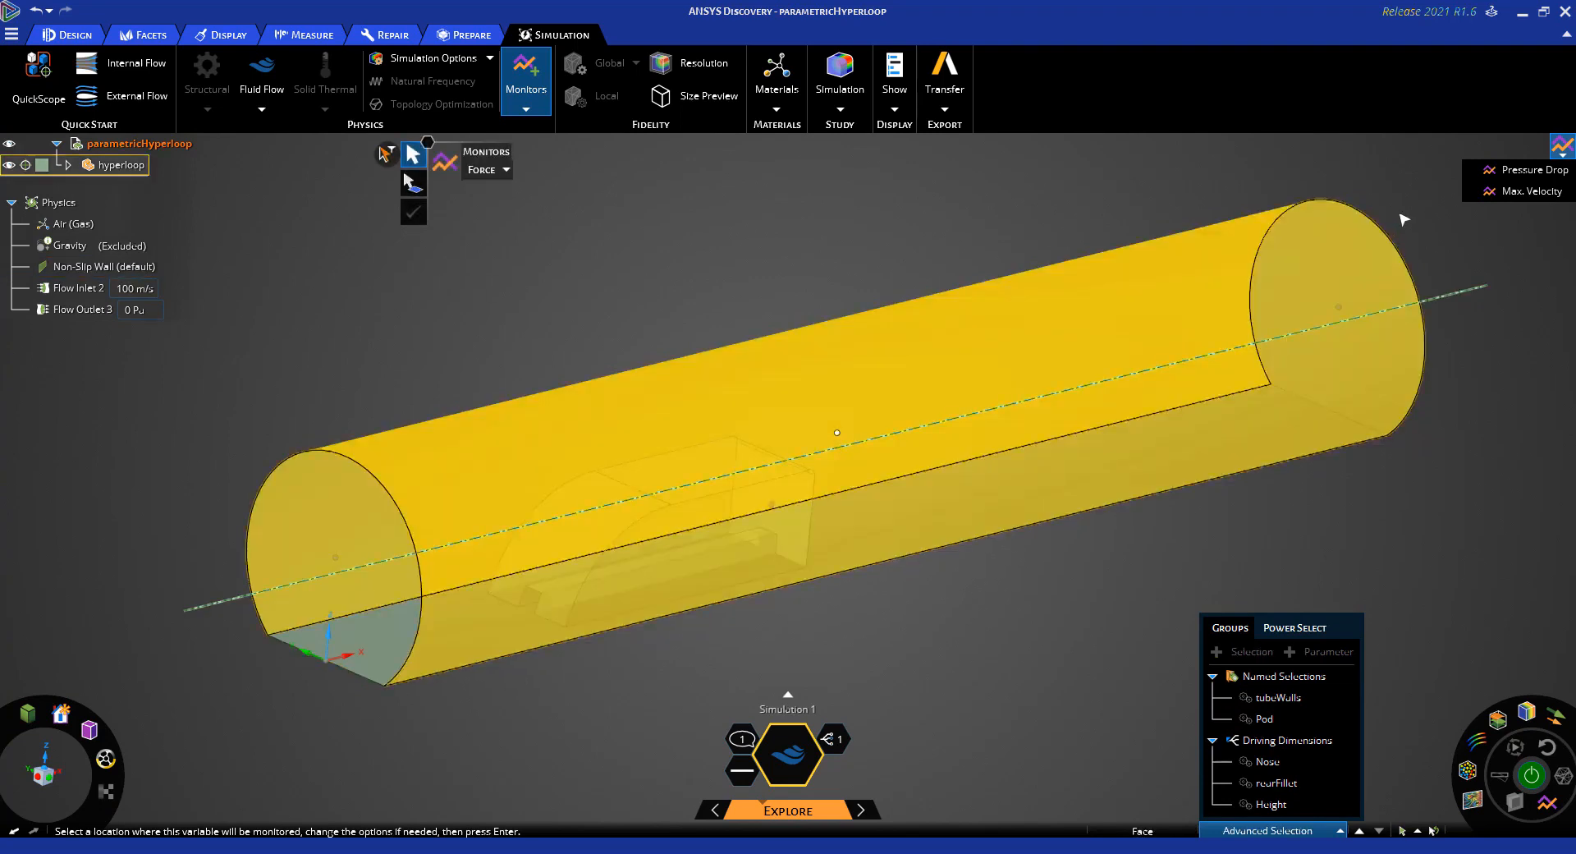
Hide the tunnel body and box-select all the pod faces for the force monitor
triple_click(1085, 560)
right_click(998, 482)
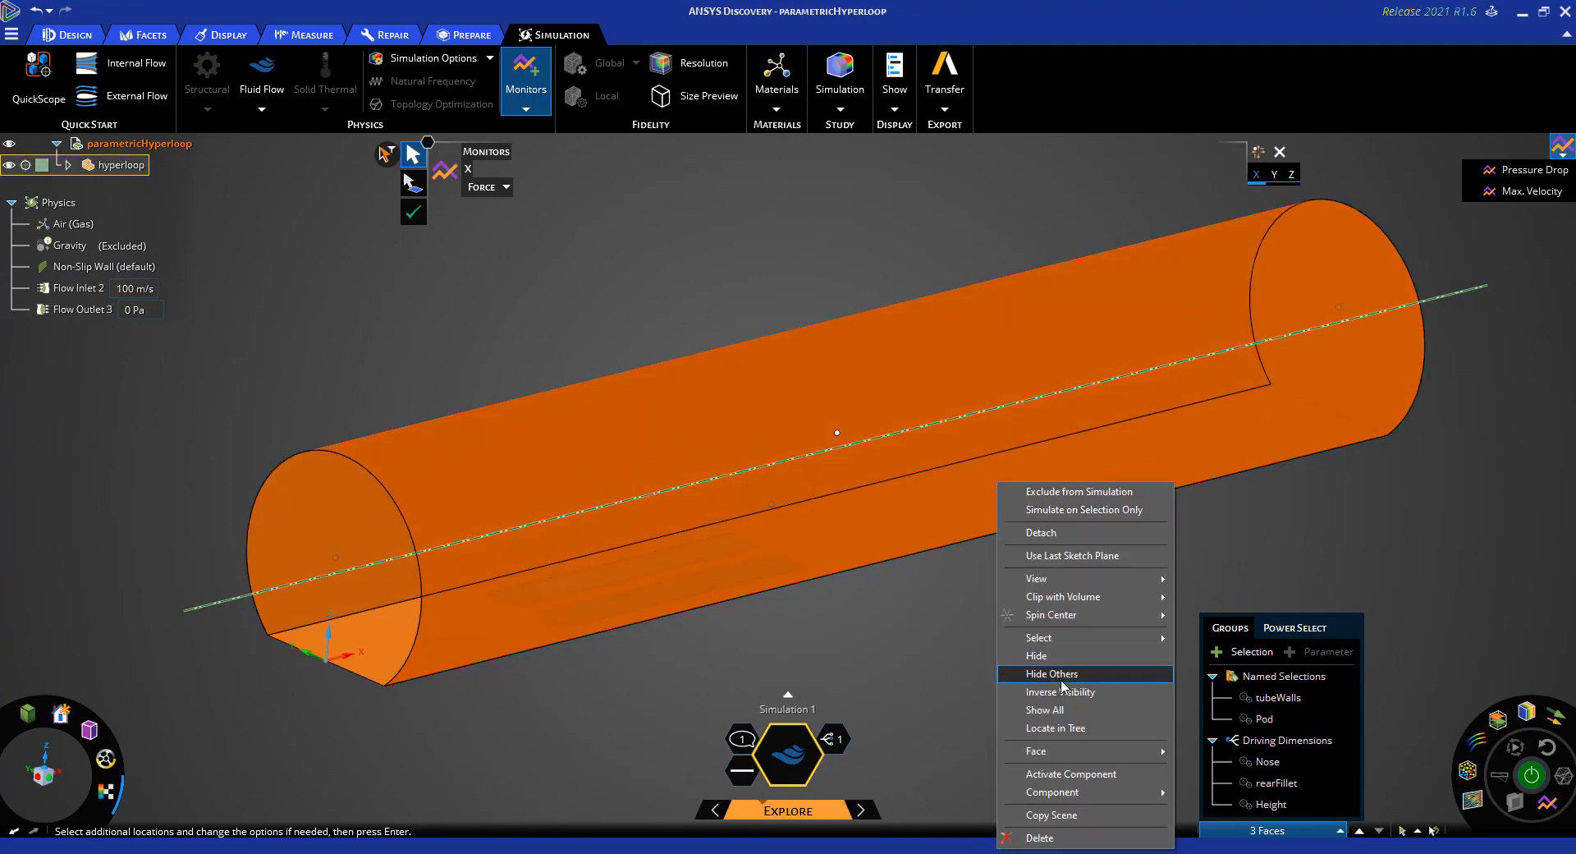
mouse_move(1036, 750)
click(1190, 755)
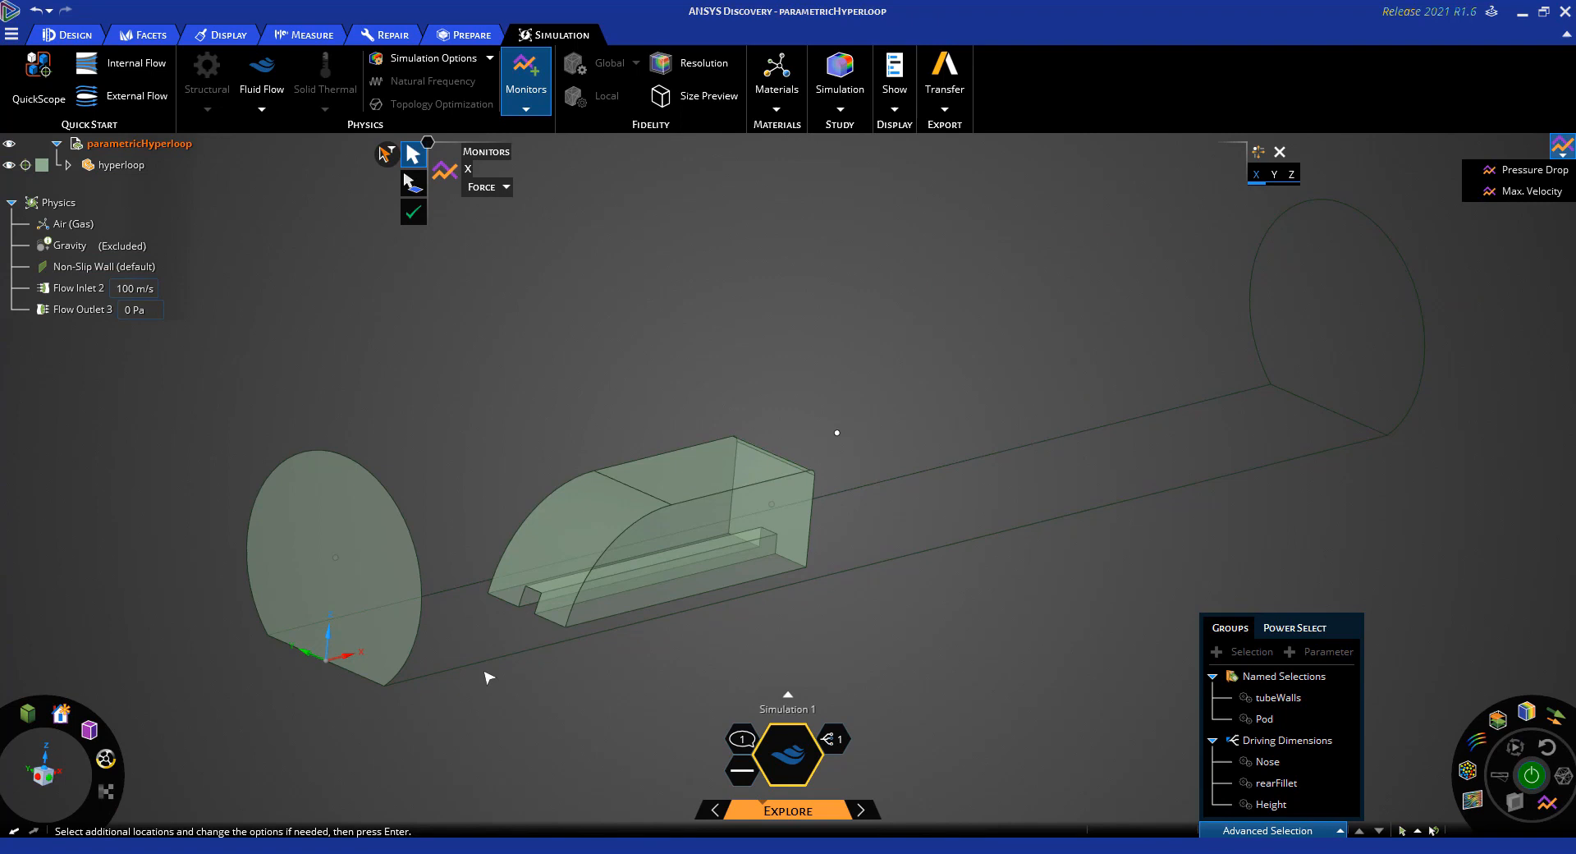
drag(468, 348, 938, 669)
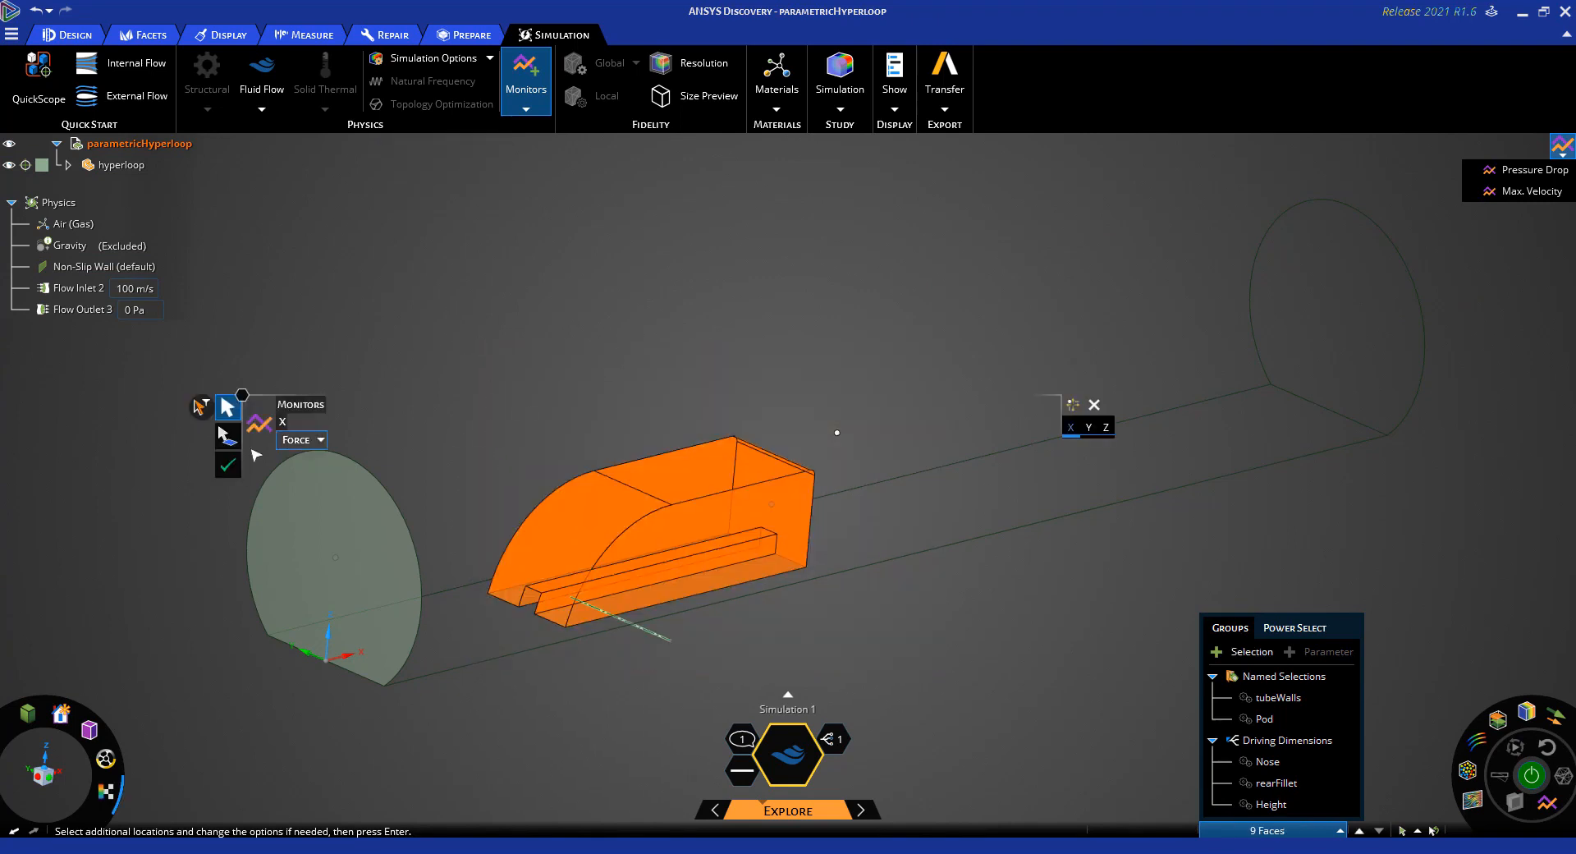
Confirm the X force monitor on the pod and rename it to X Force Drag
click(229, 465)
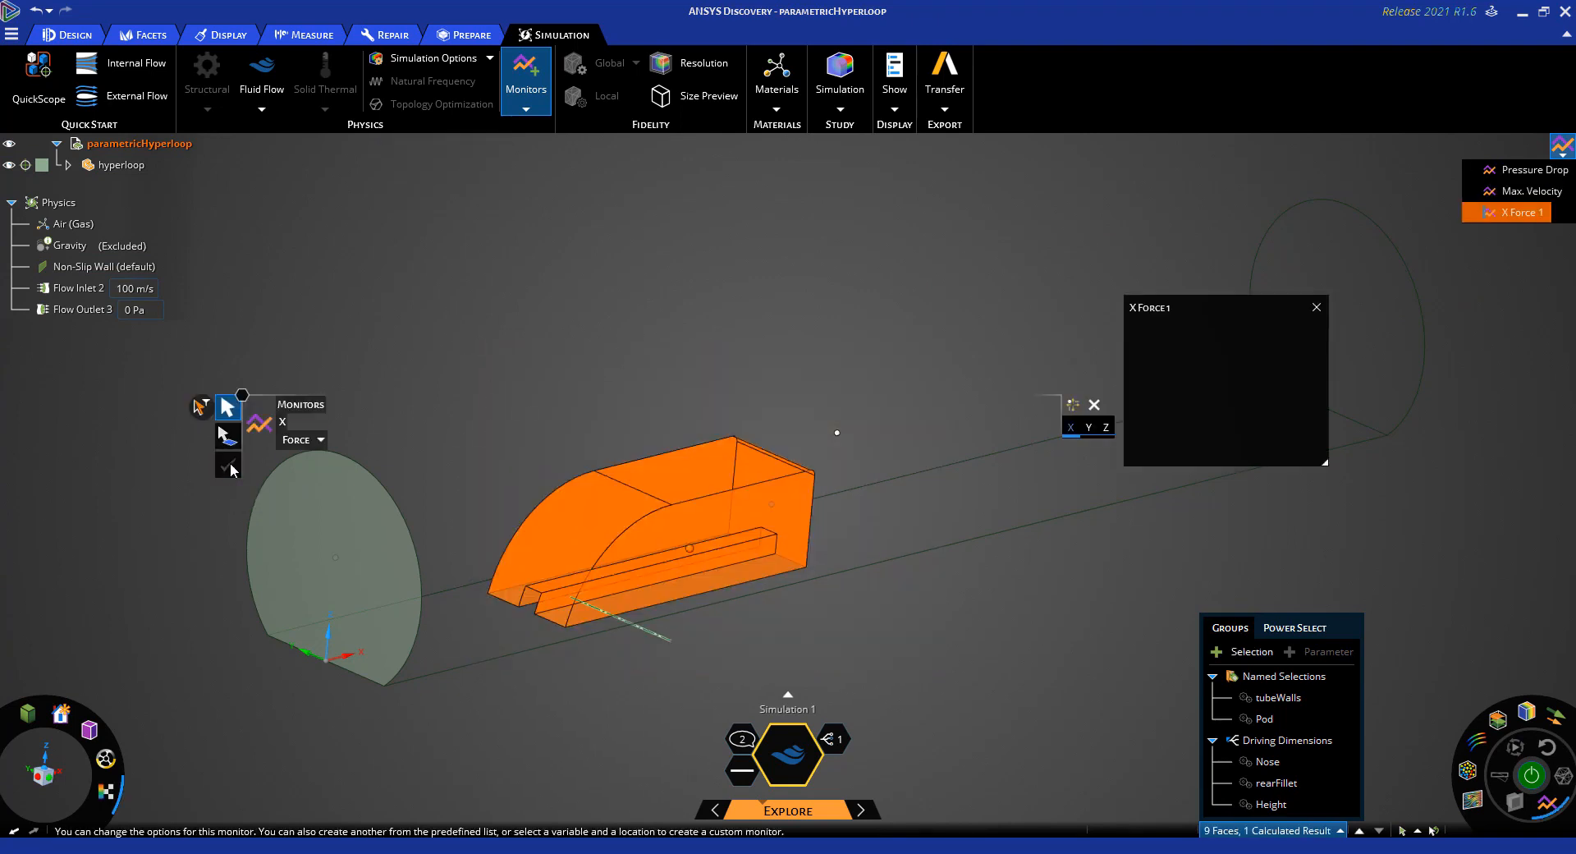
mouse_move(1232, 308)
mouse_down()
mouse_move(880, 190)
mouse_move(389, 156)
mouse_up()
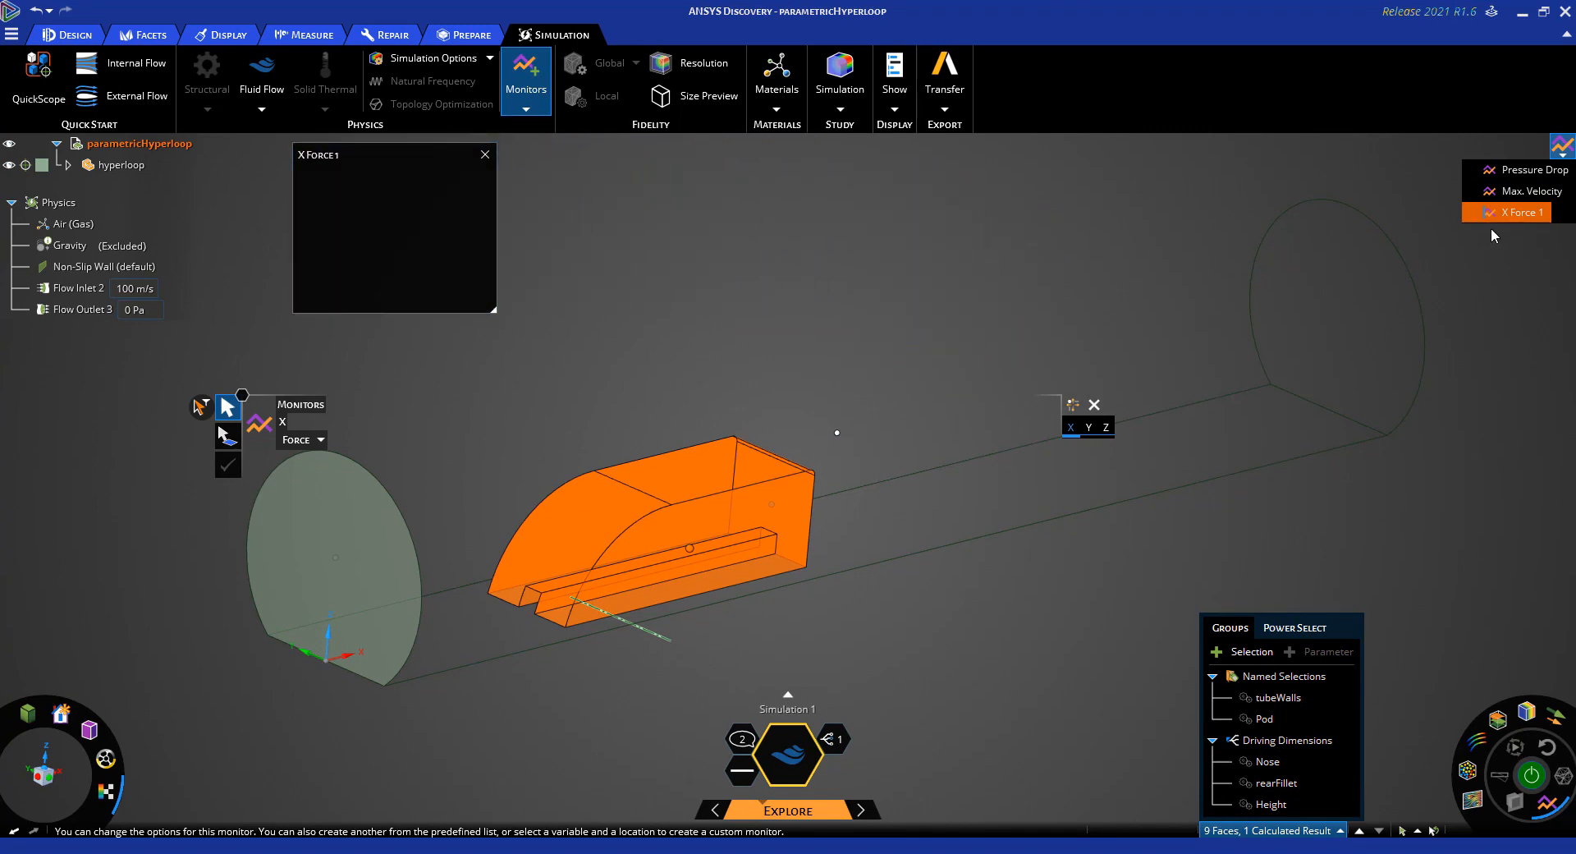
right_click(1522, 211)
click(1441, 291)
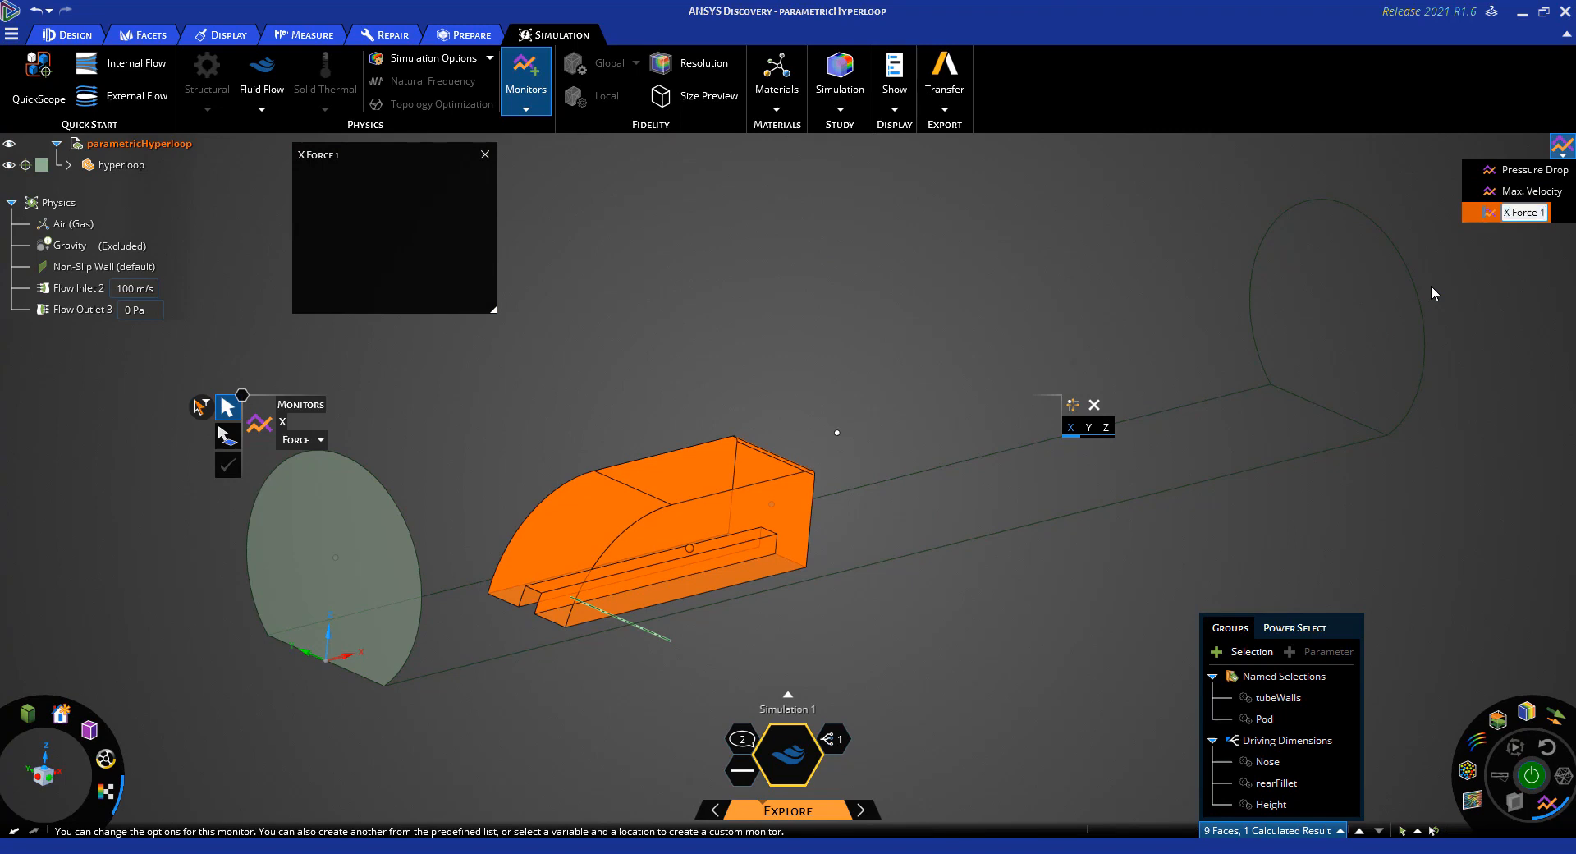
text(X Force Drag)
key(Return)
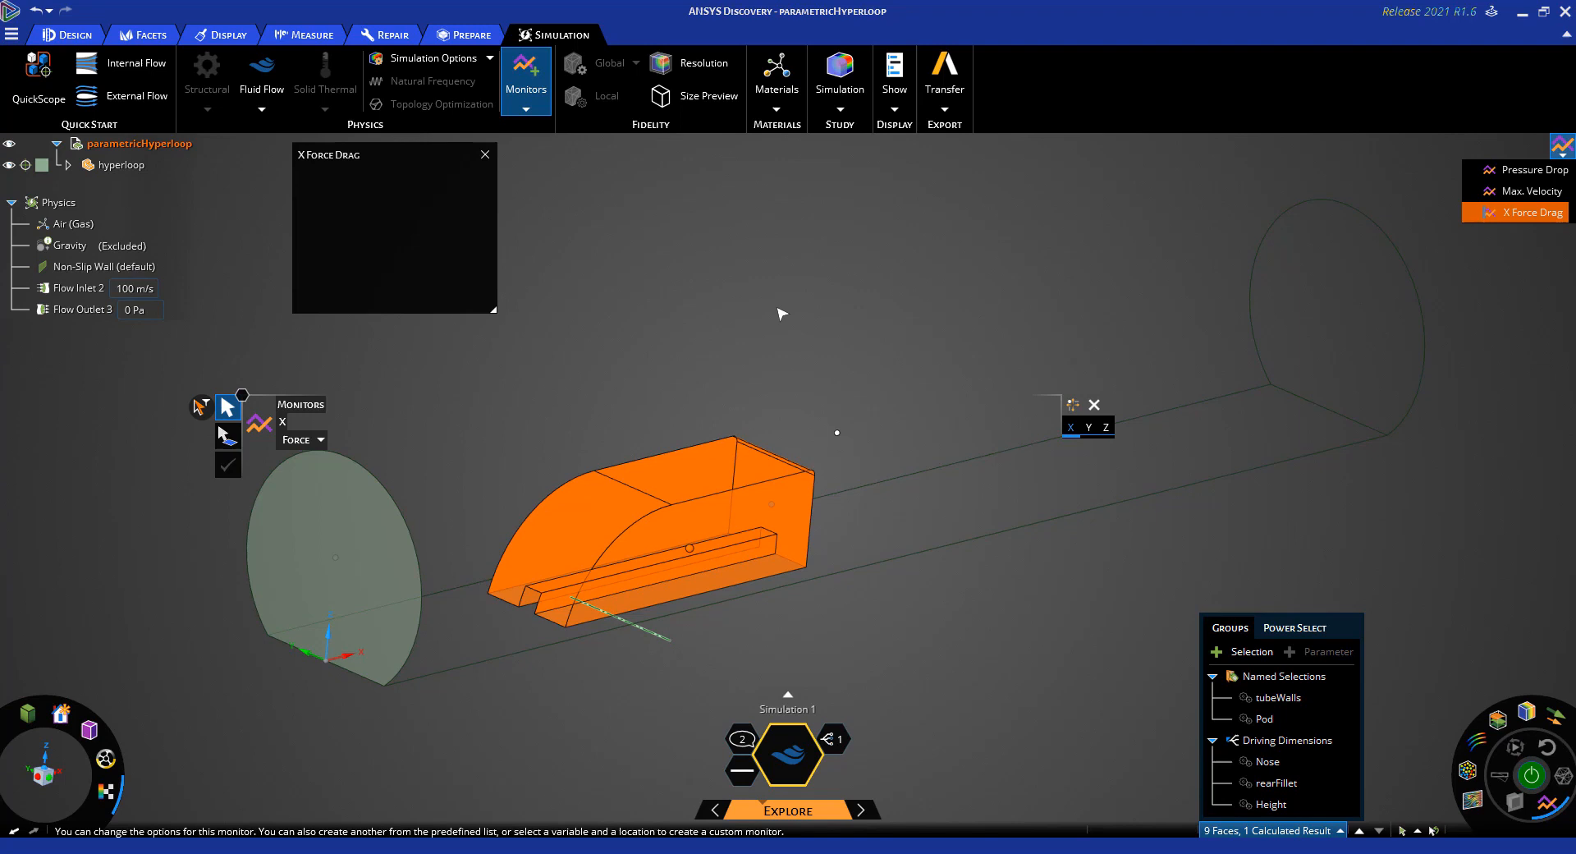
Move the X Force Drag chart into place above the tunnel
click(1041, 615)
drag(370, 155, 711, 185)
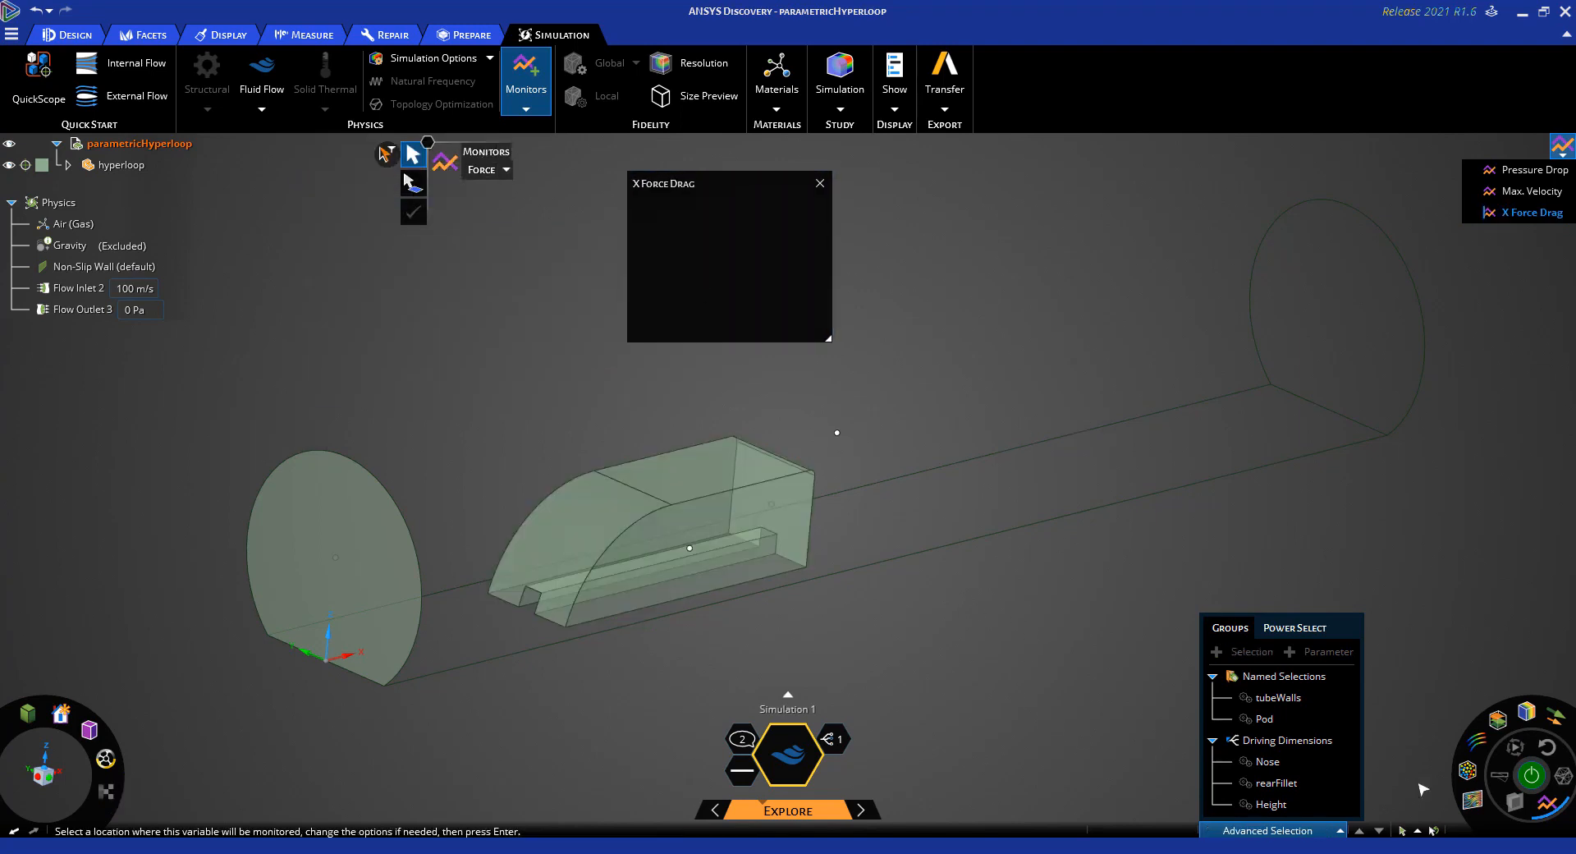
Run the flow simulation and briefly show velocity contours on the tunnel
click(1532, 775)
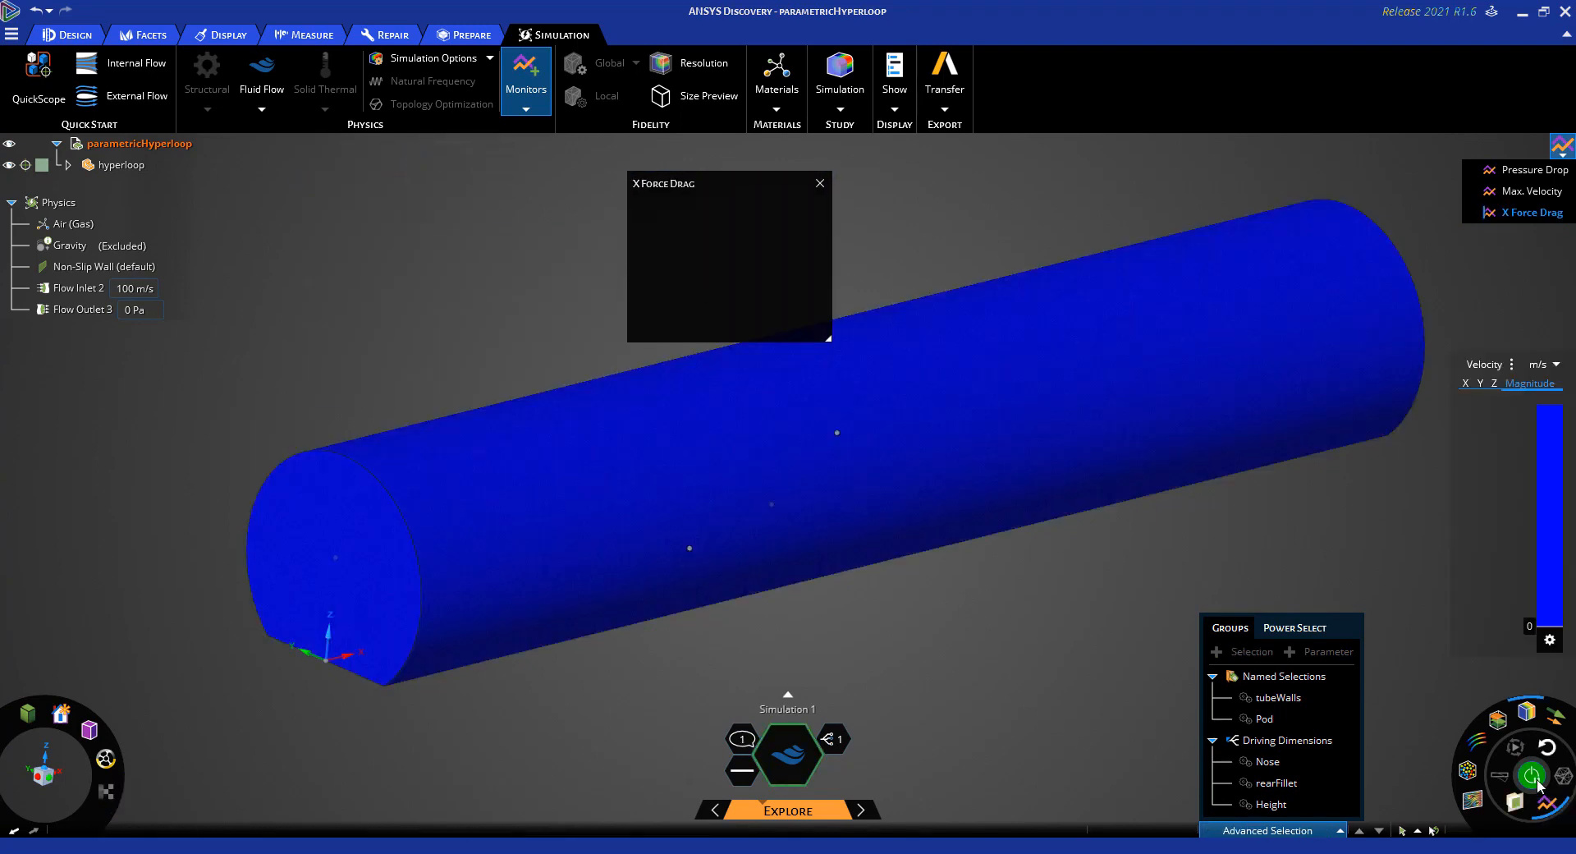
click(1528, 713)
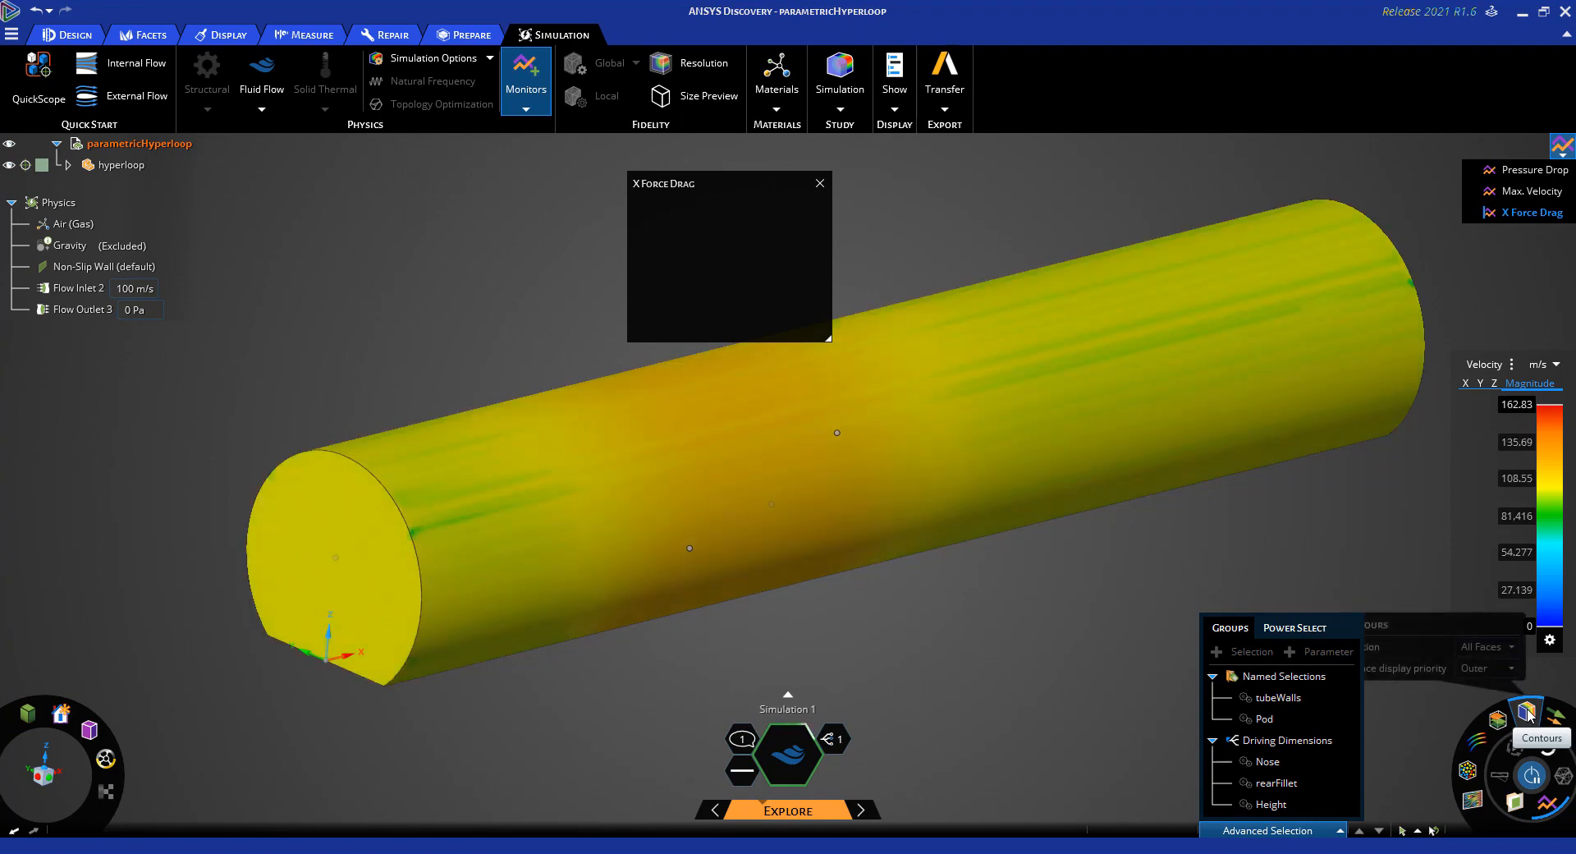
click(1528, 712)
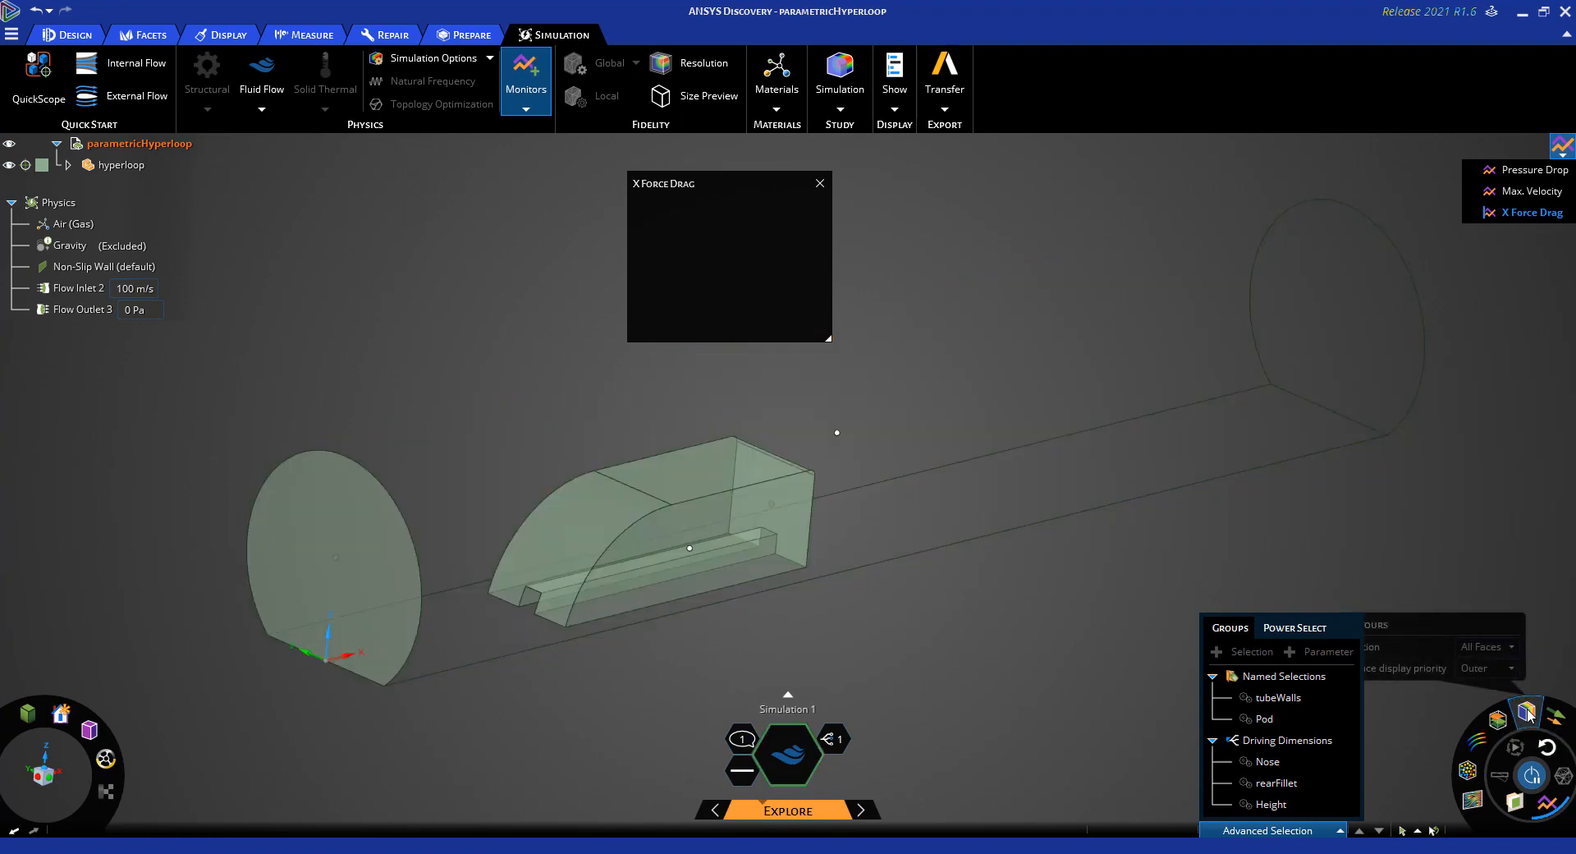
Show velocity streamlines through the tunnel, then hide them again
click(1481, 747)
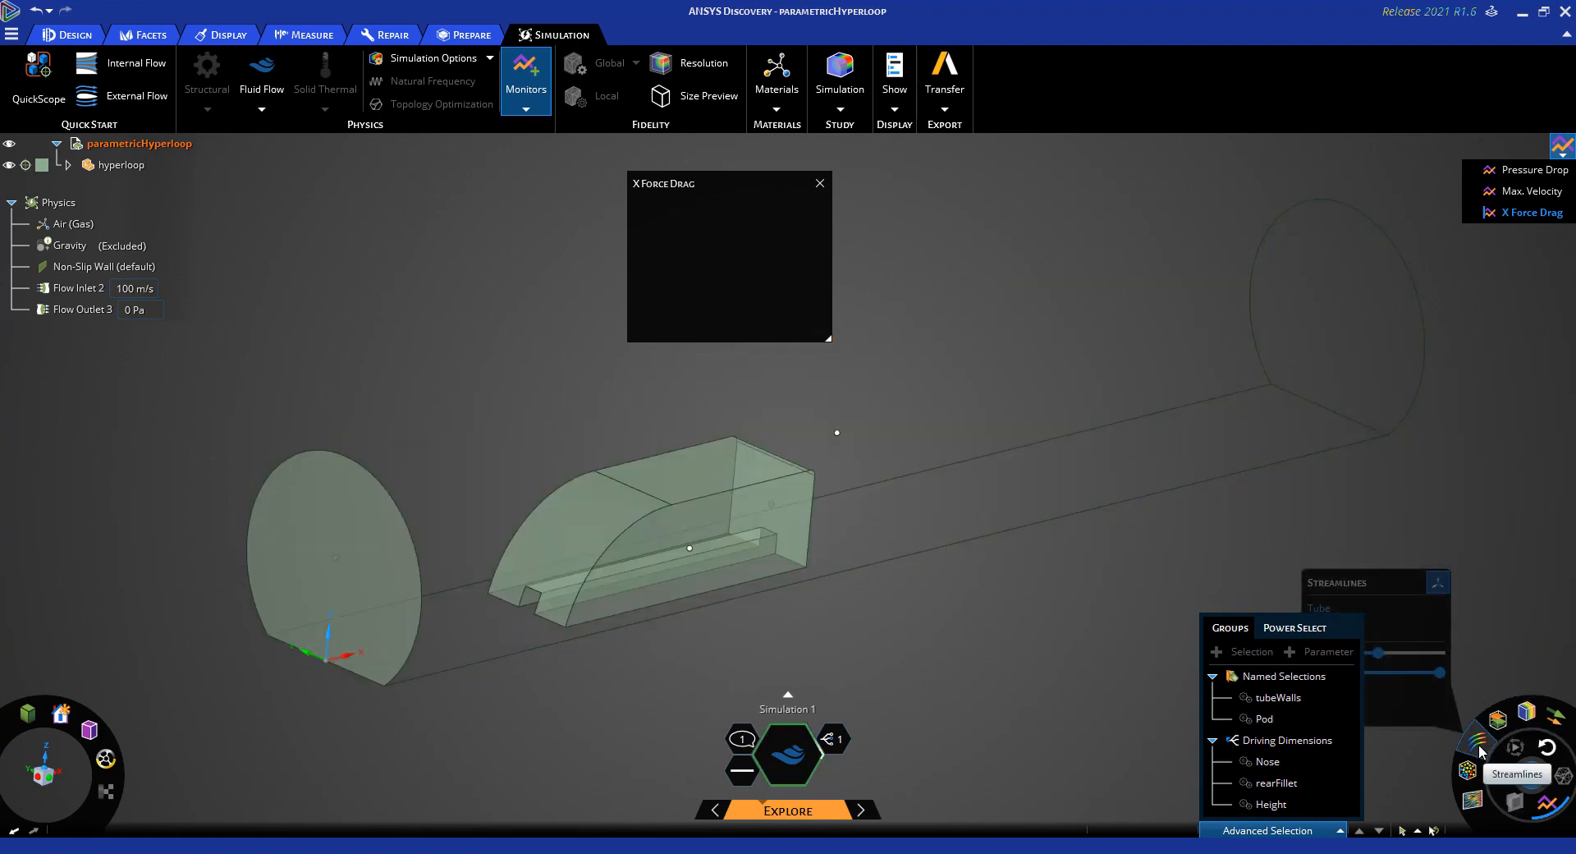
click(1480, 747)
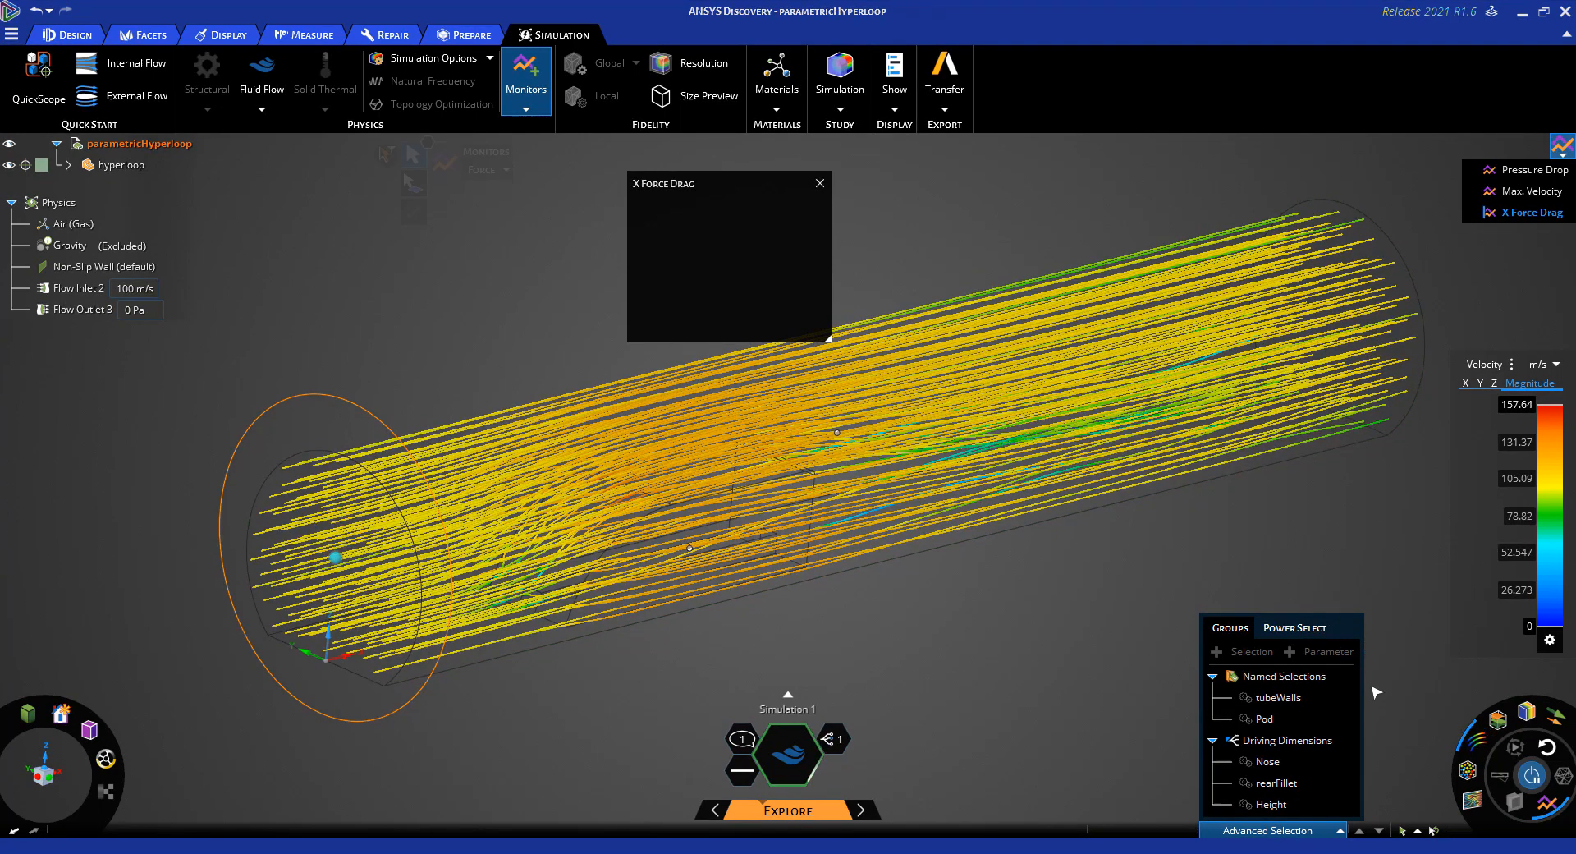
key(Escape)
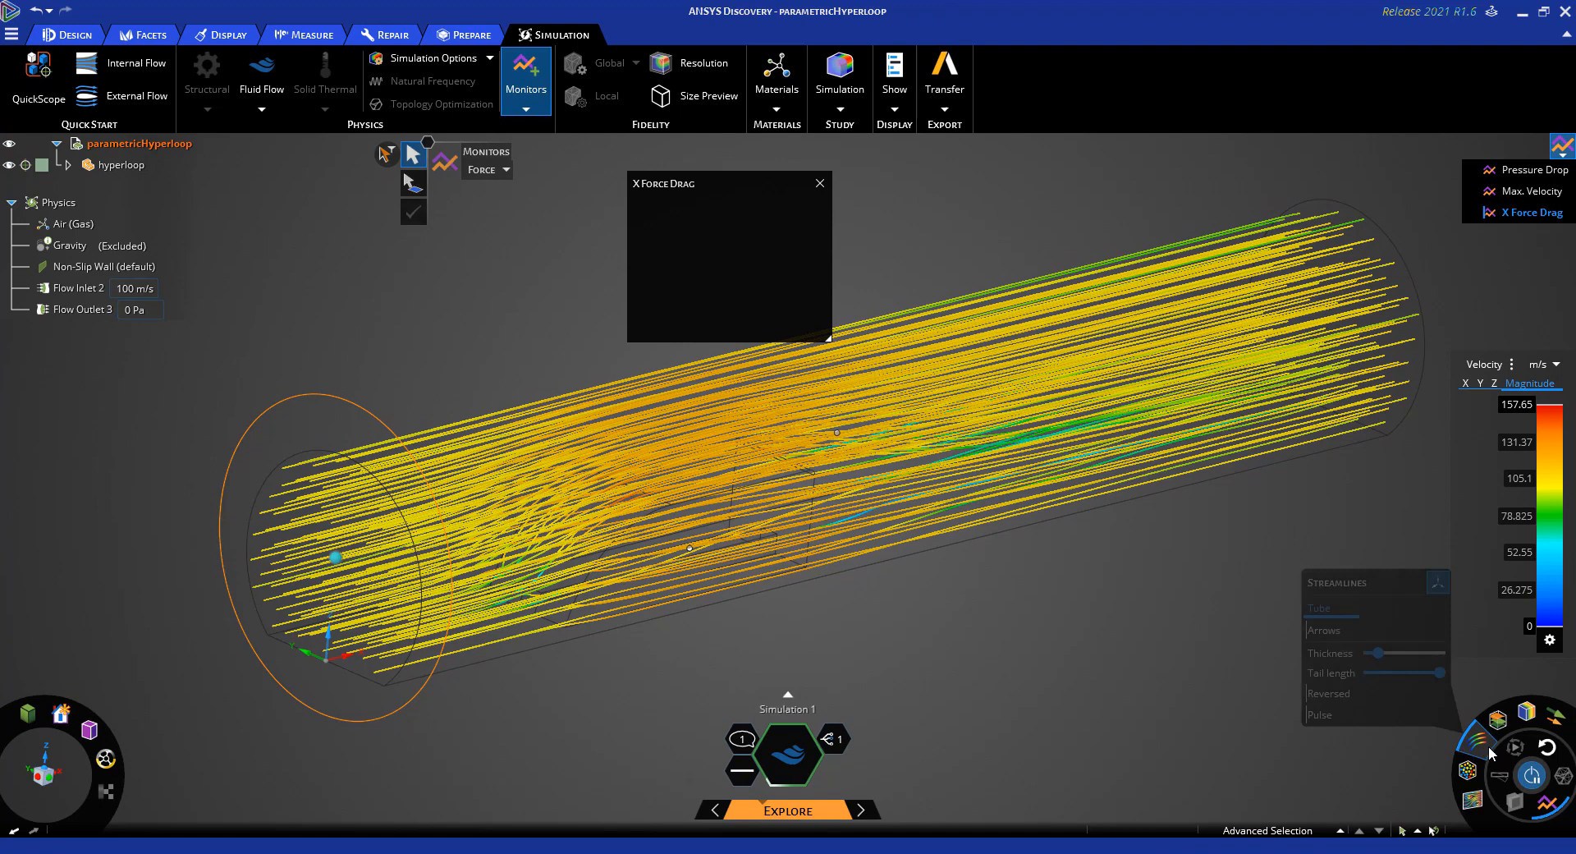
click(1481, 747)
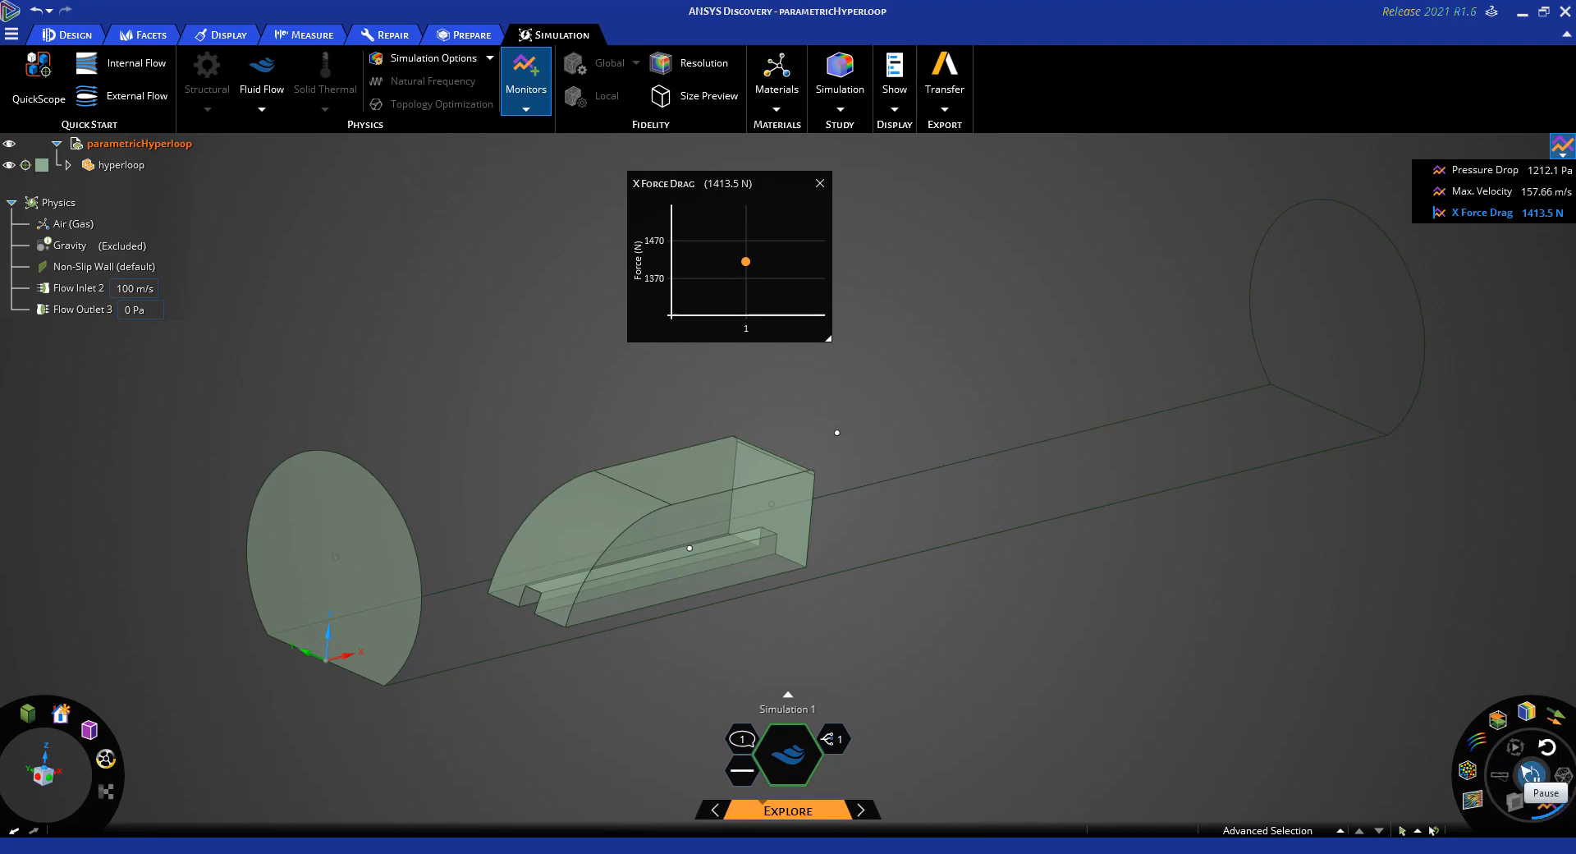
Show streamlines with a shorter tail length and pulse animation, then hide them
click(1479, 746)
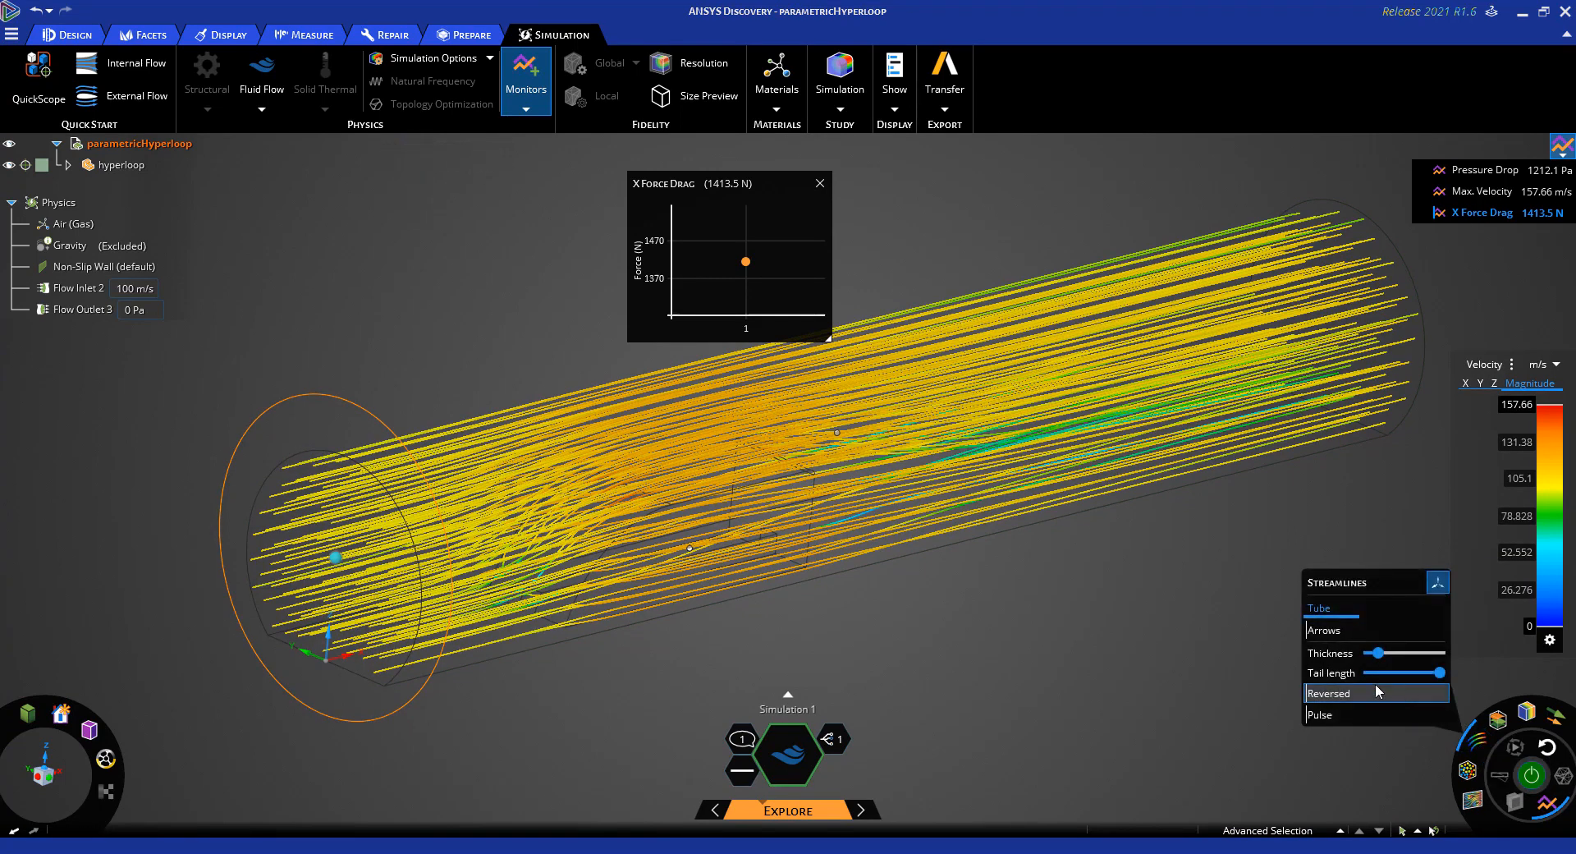
drag(1441, 673, 1377, 673)
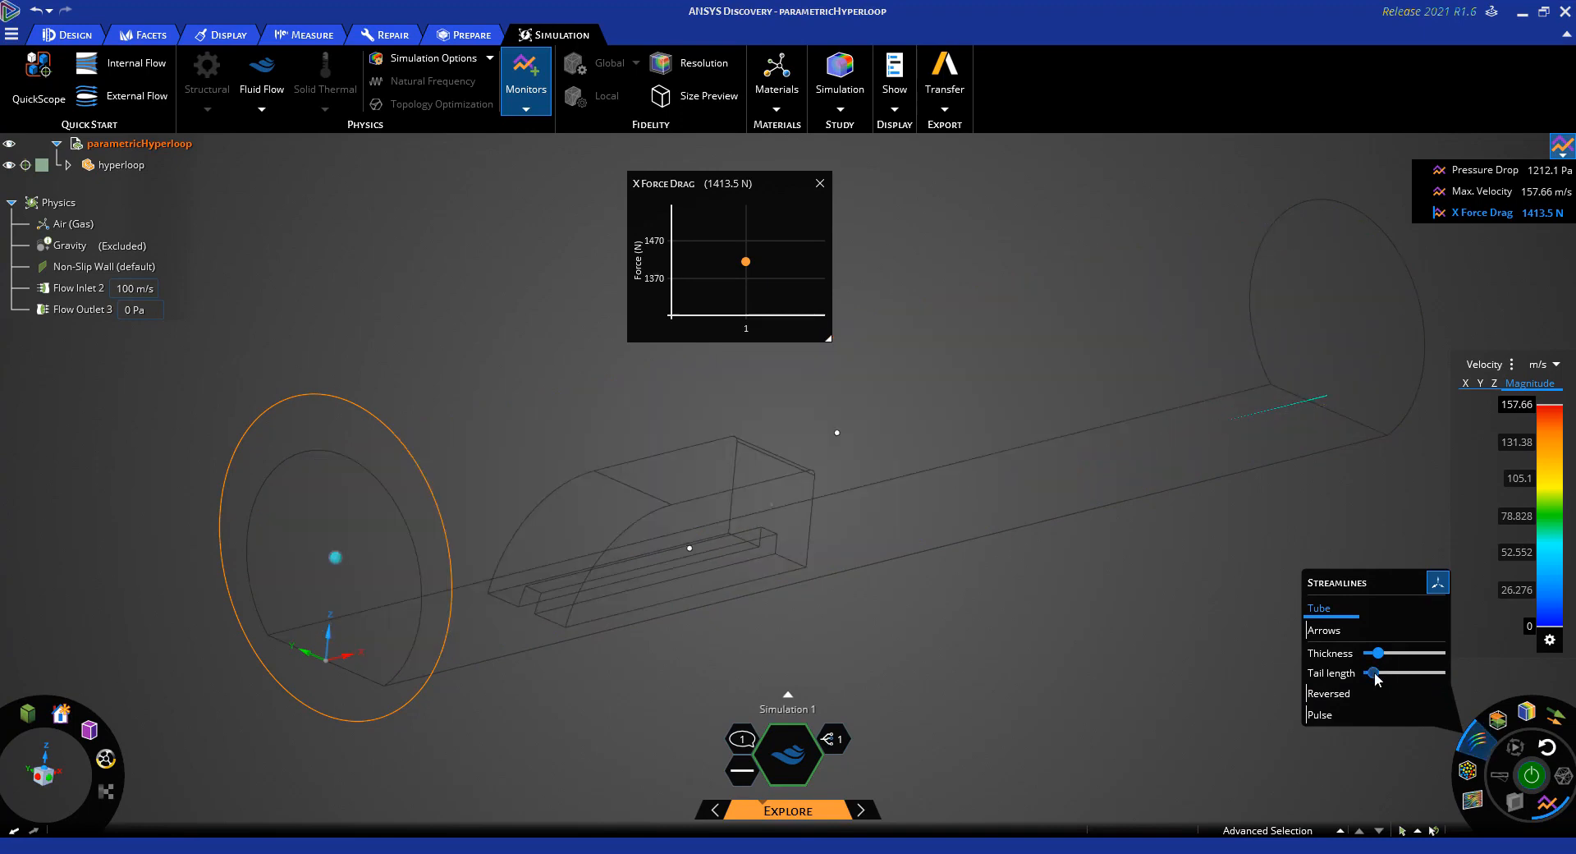
click(1319, 715)
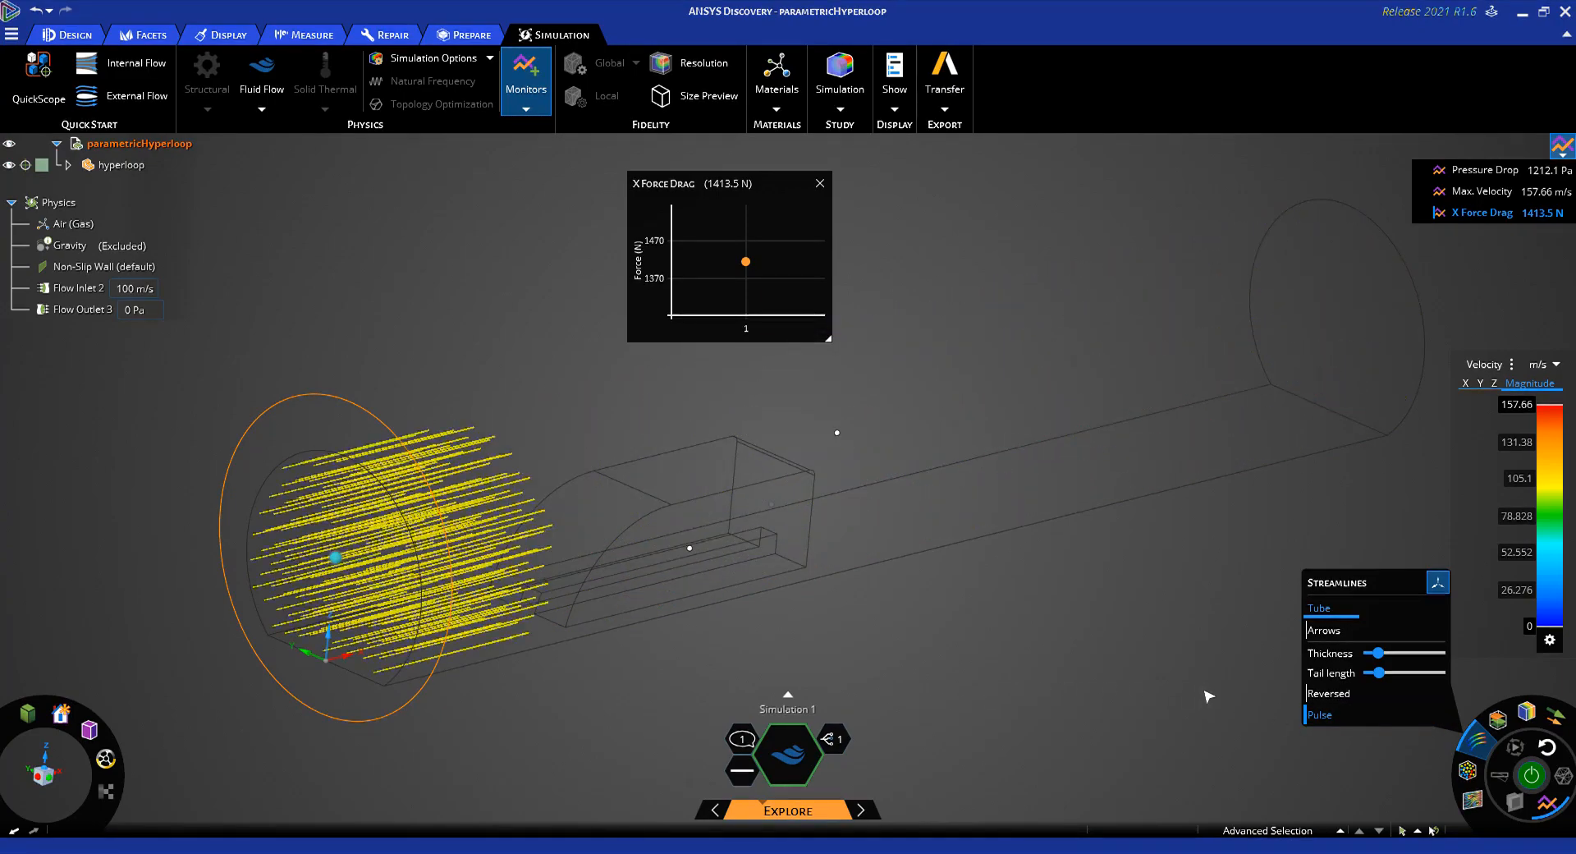
click(1489, 763)
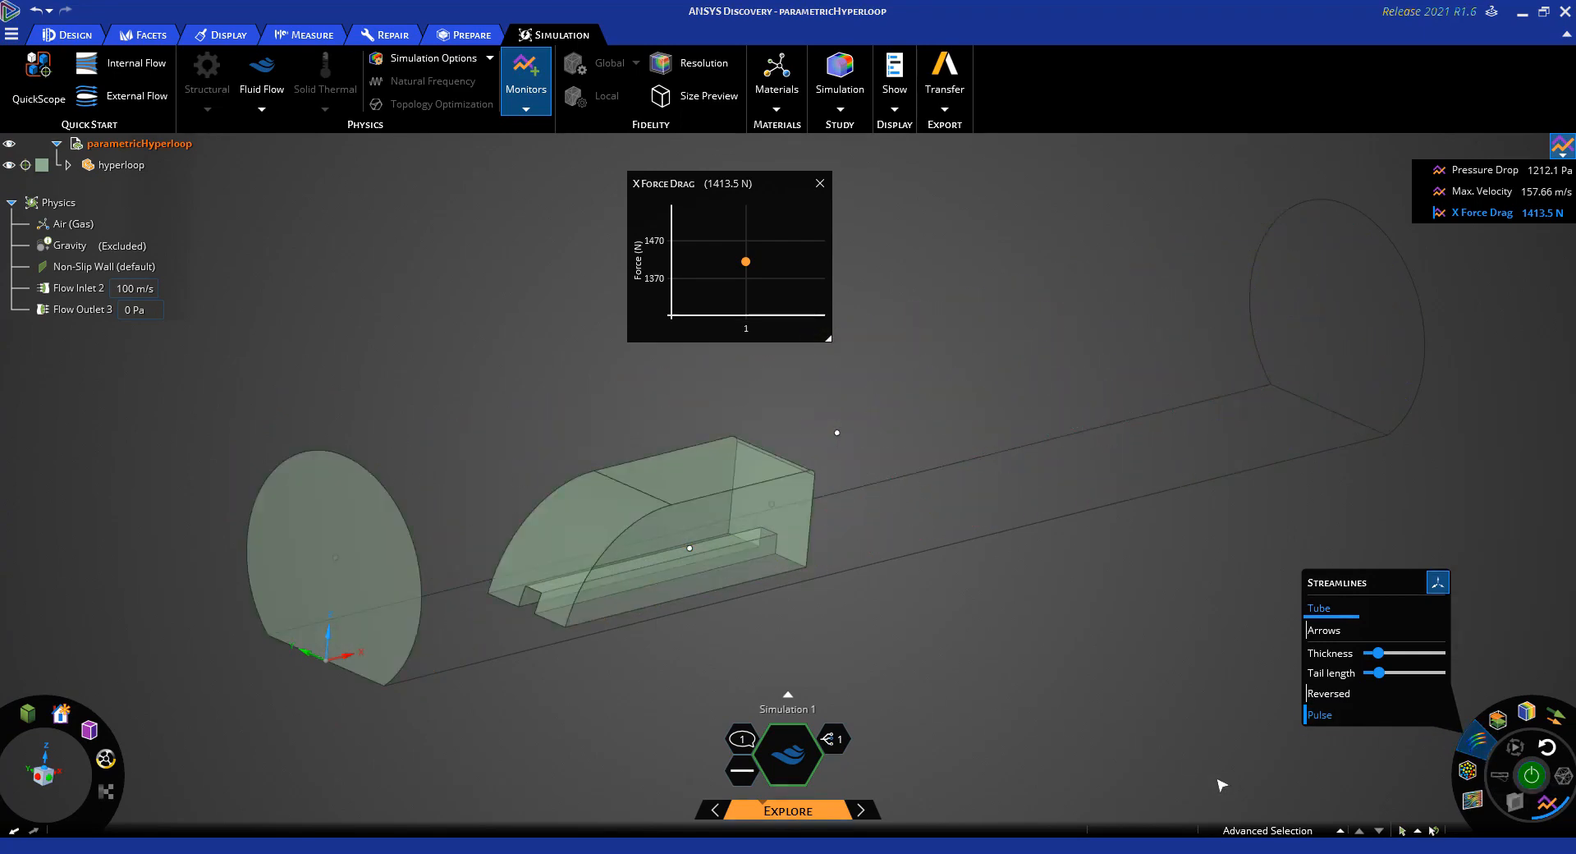
Change the pod's Height driving dimension from 0.75 m to 0.6 m
click(1266, 831)
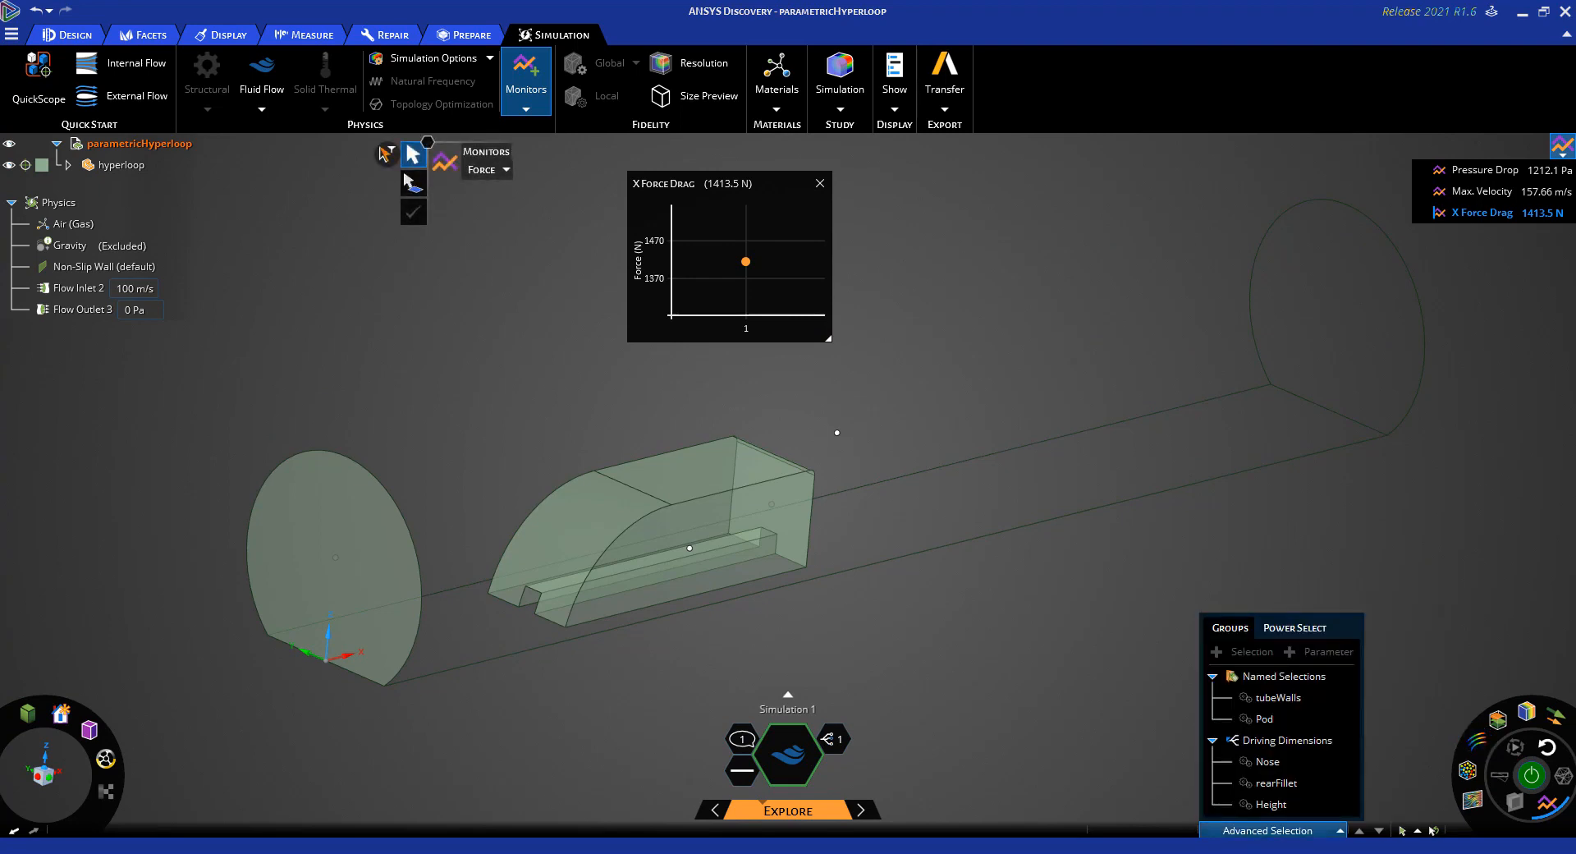
click(1276, 782)
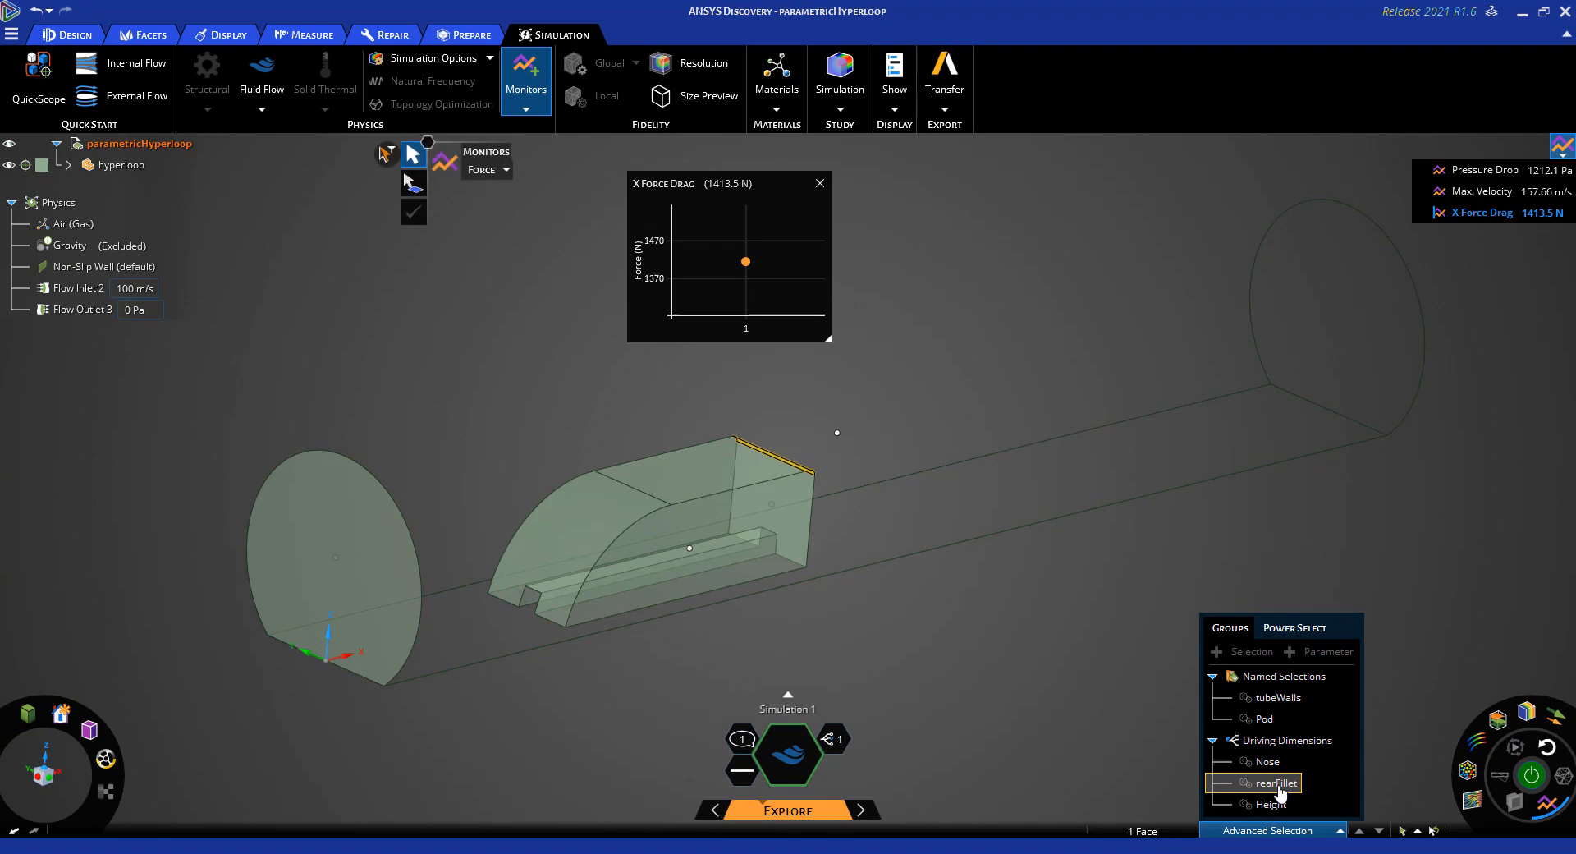
double_click(1276, 784)
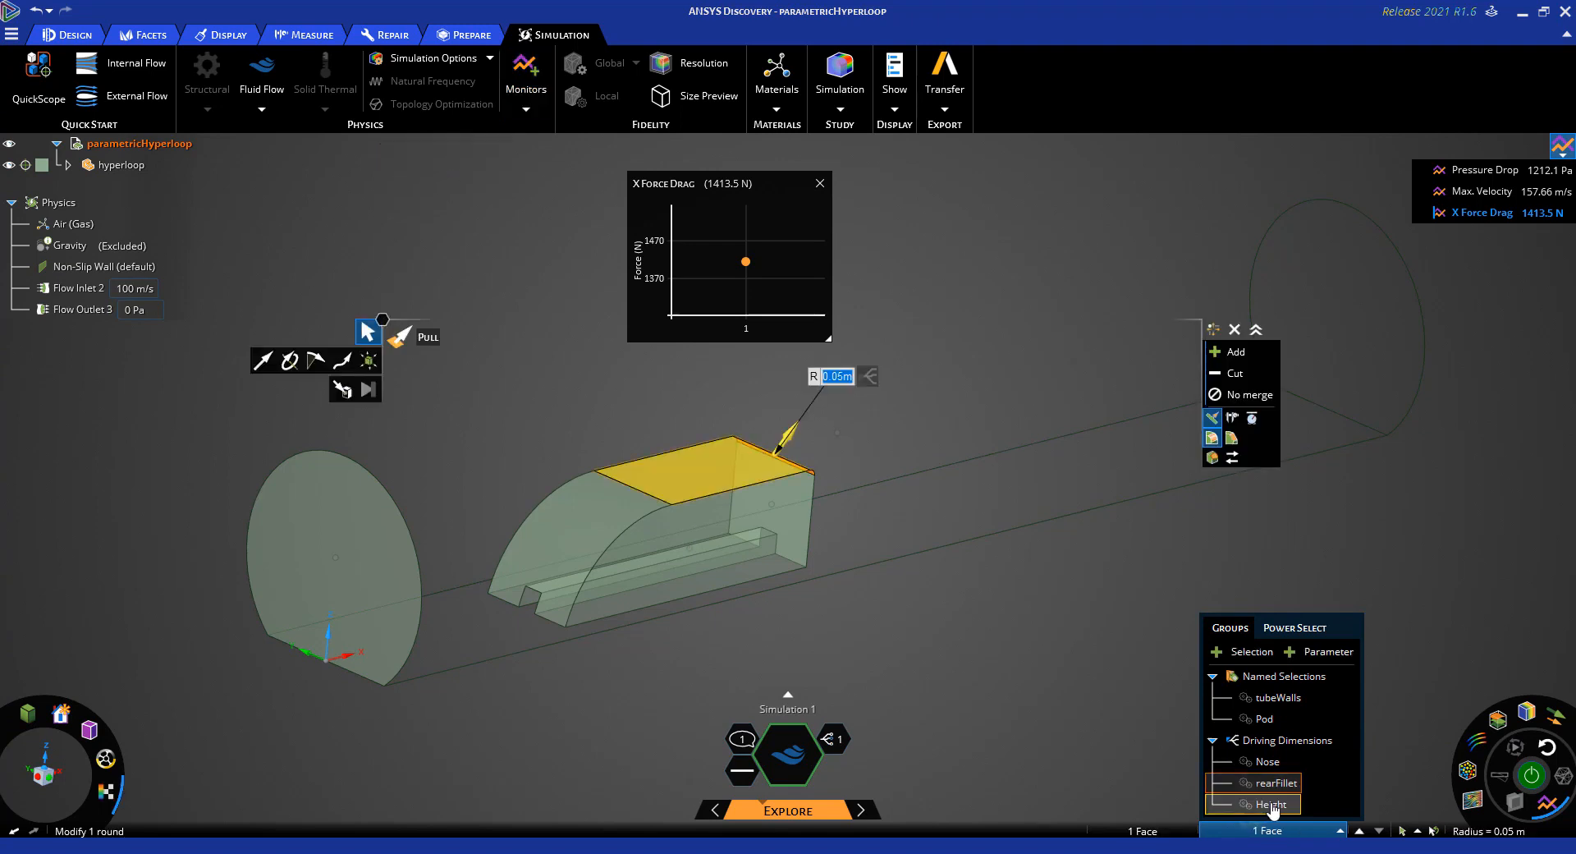
double_click(1271, 805)
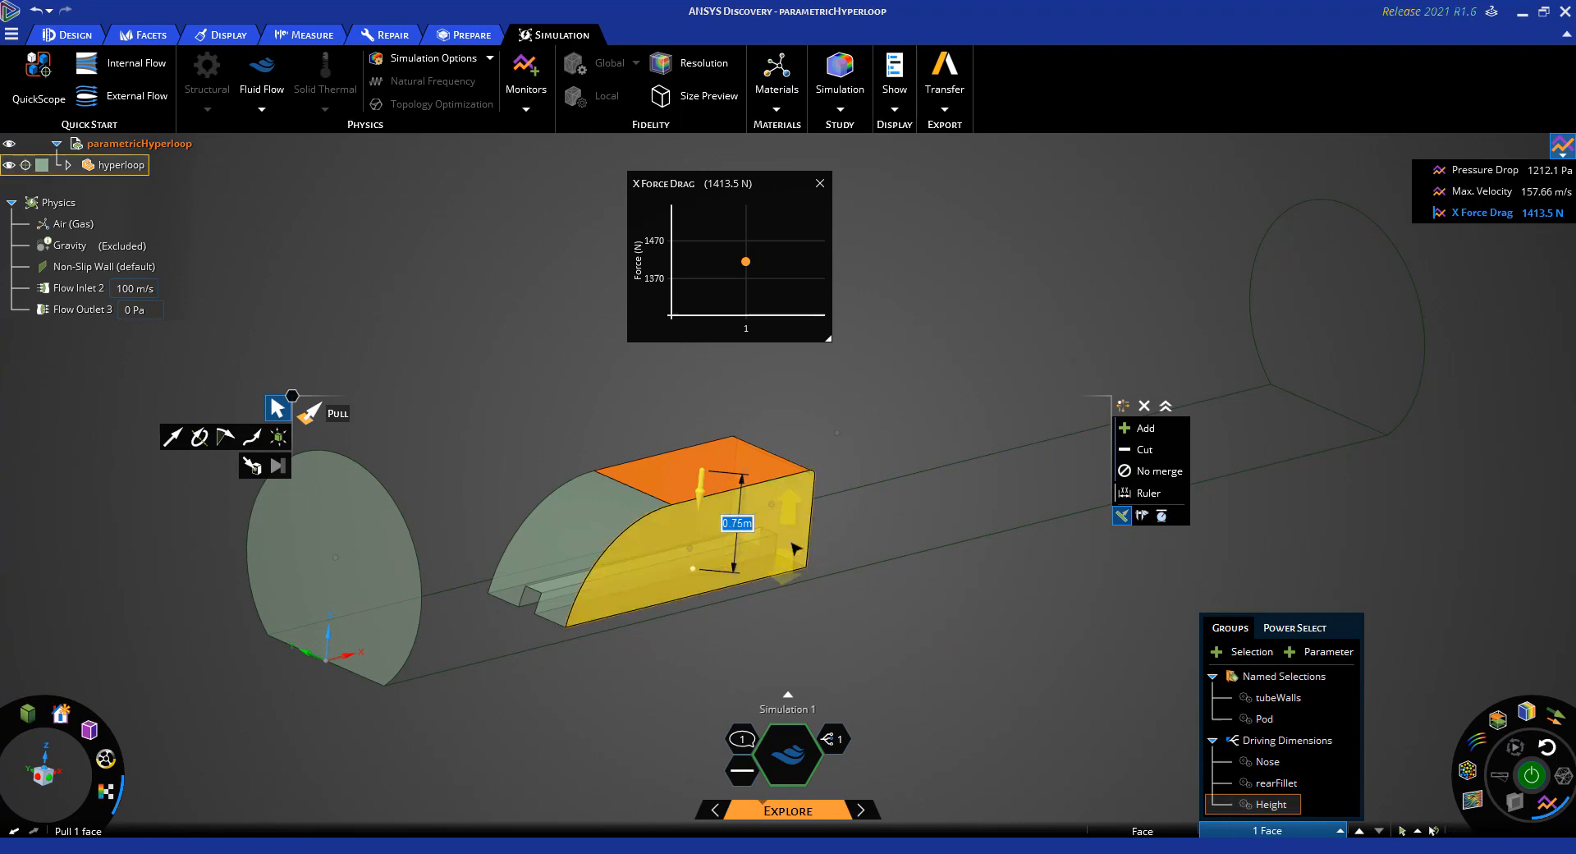
click(1264, 718)
text(6)
click(1158, 704)
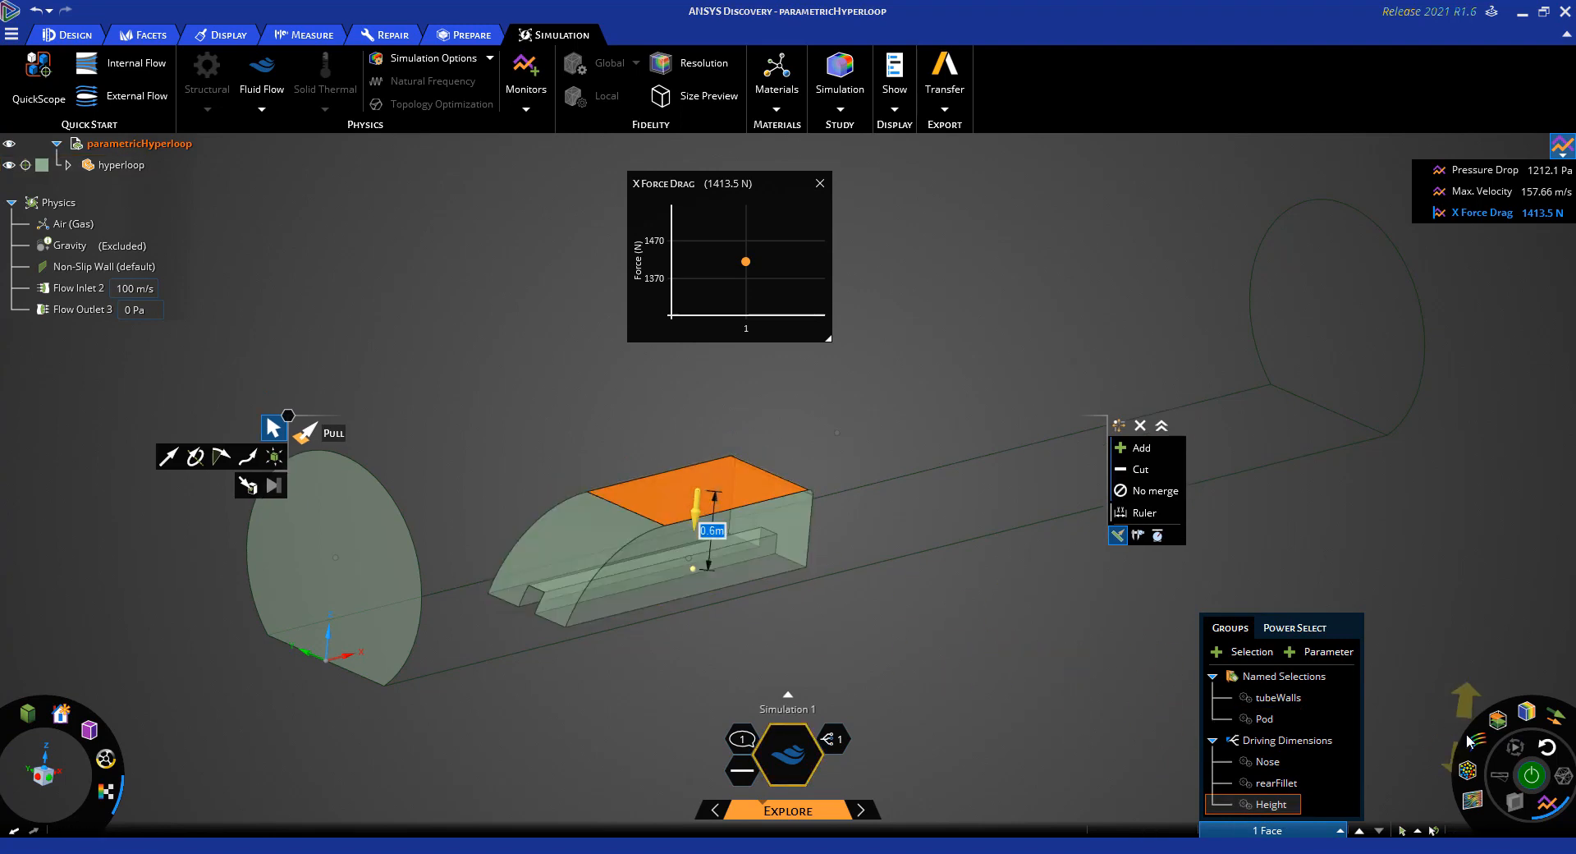
Re-solve the flow on the shorter pod and make the results transparent
click(1530, 775)
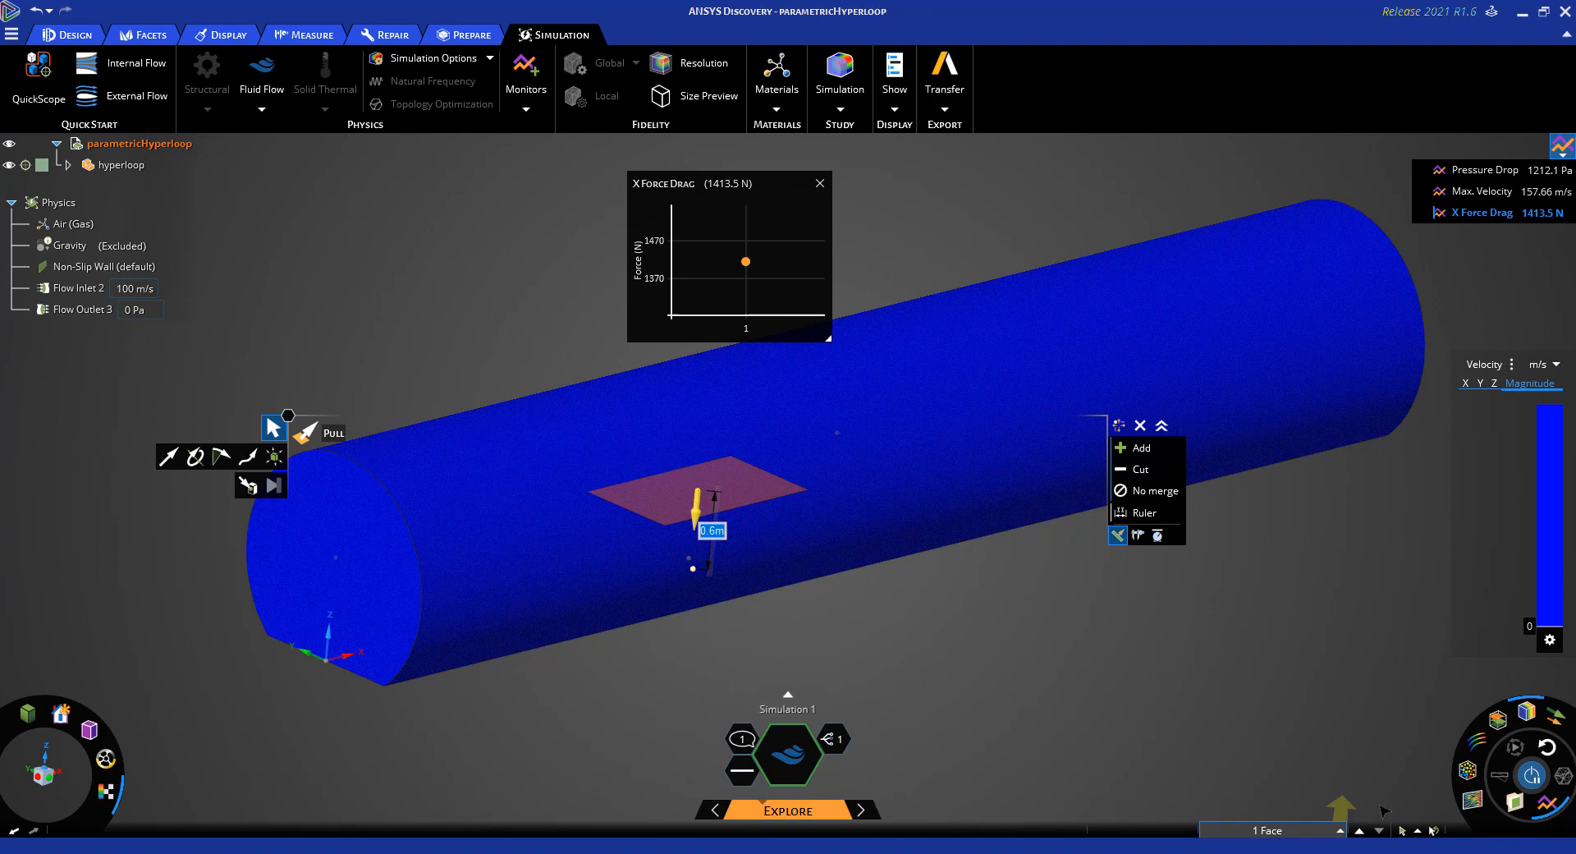
click(1494, 720)
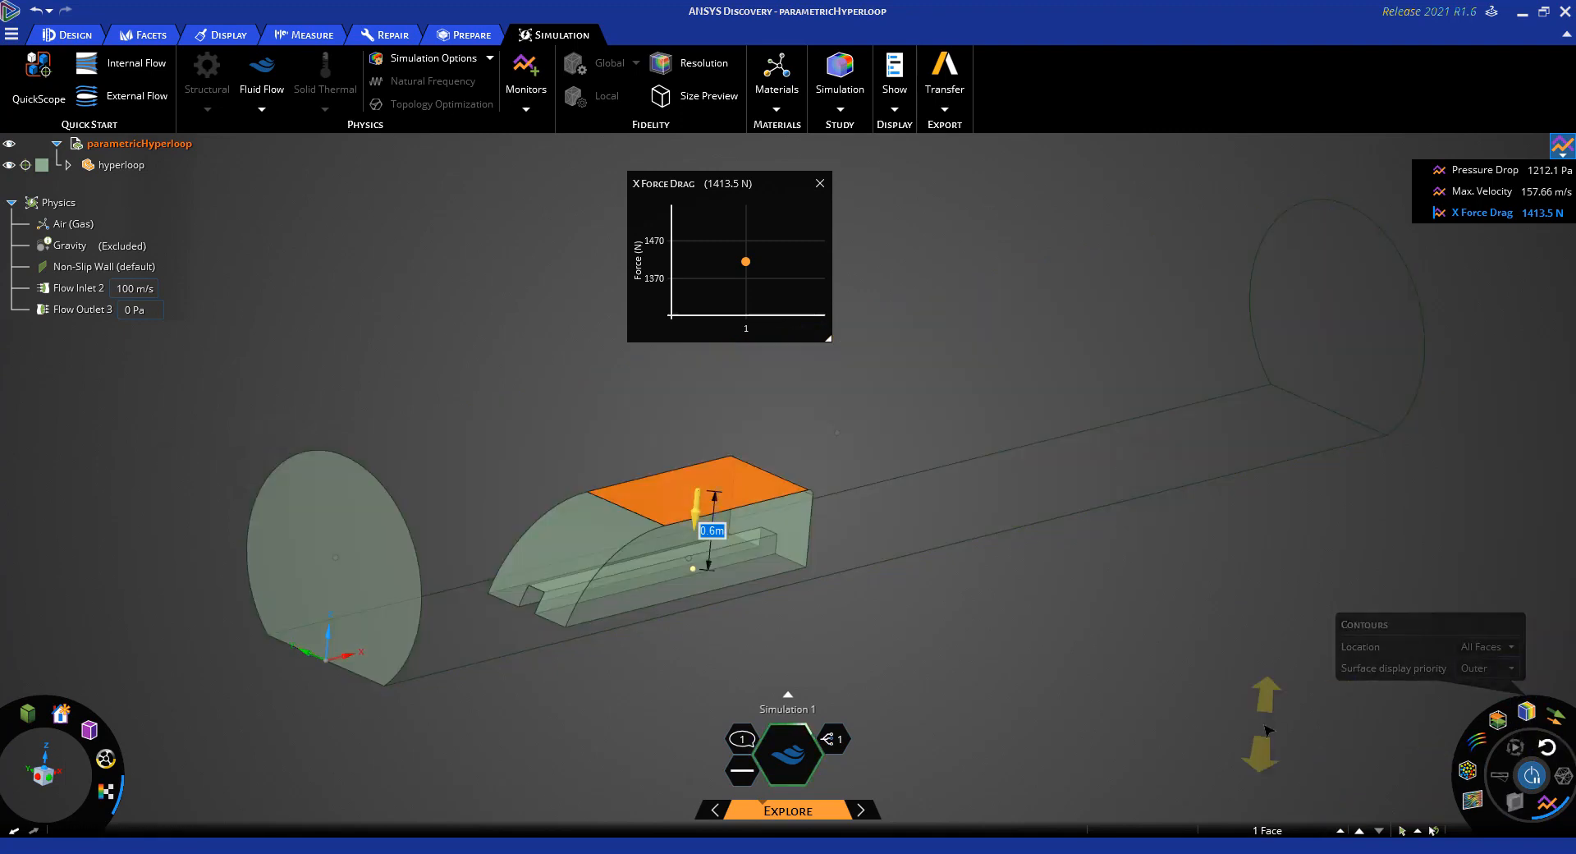
Return to face editing and display velocity streamlines from the inlet
key(p)
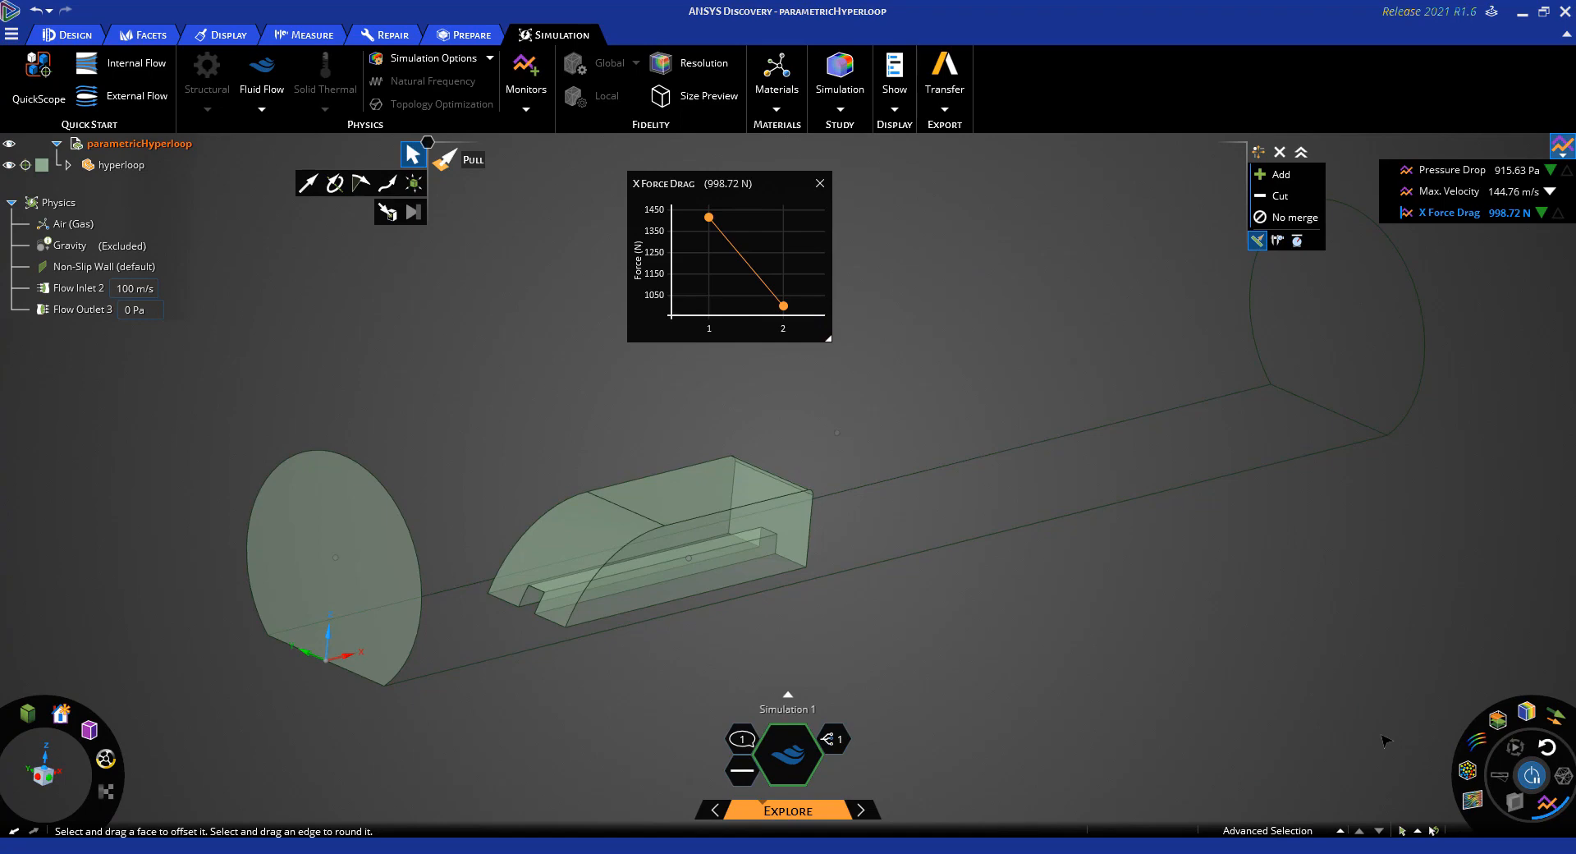
click(1532, 775)
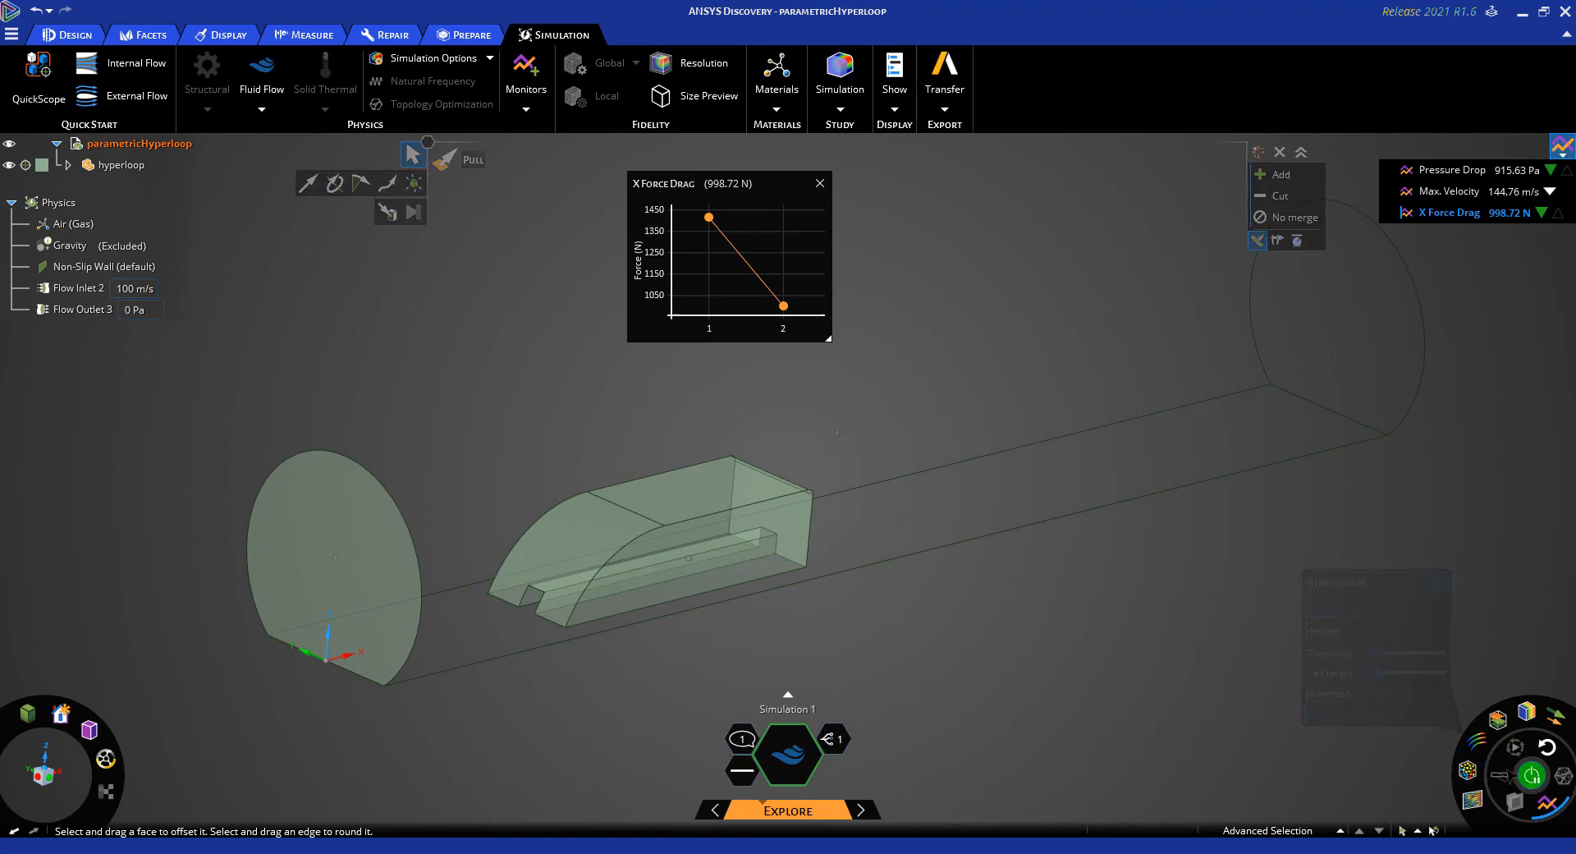
click(1531, 775)
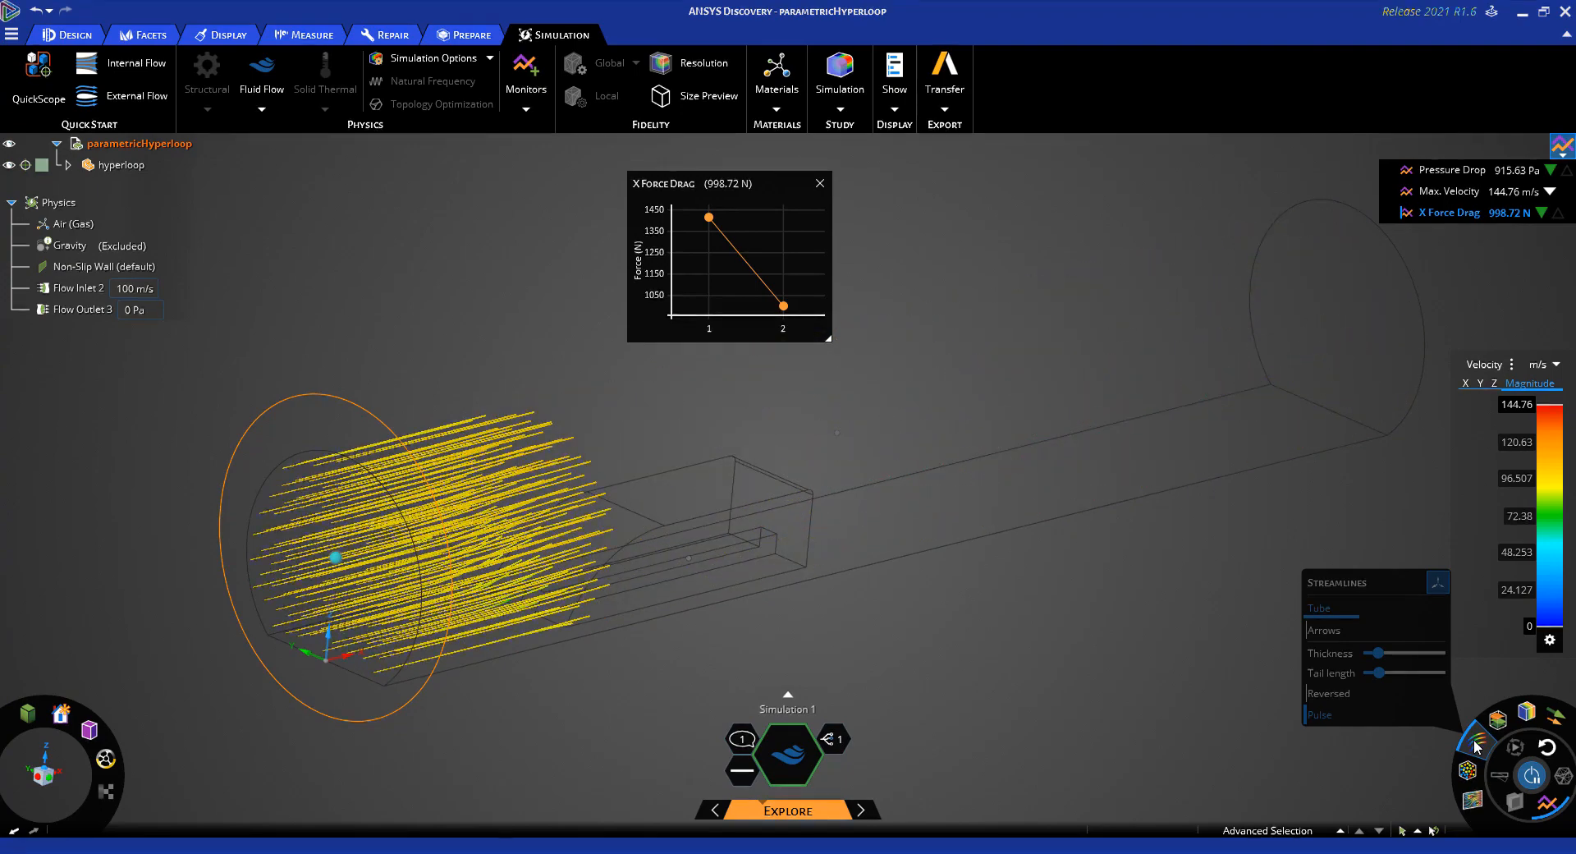
Show velocity on a horizontal cut-plane contour, then hide the results
click(1476, 745)
click(1513, 801)
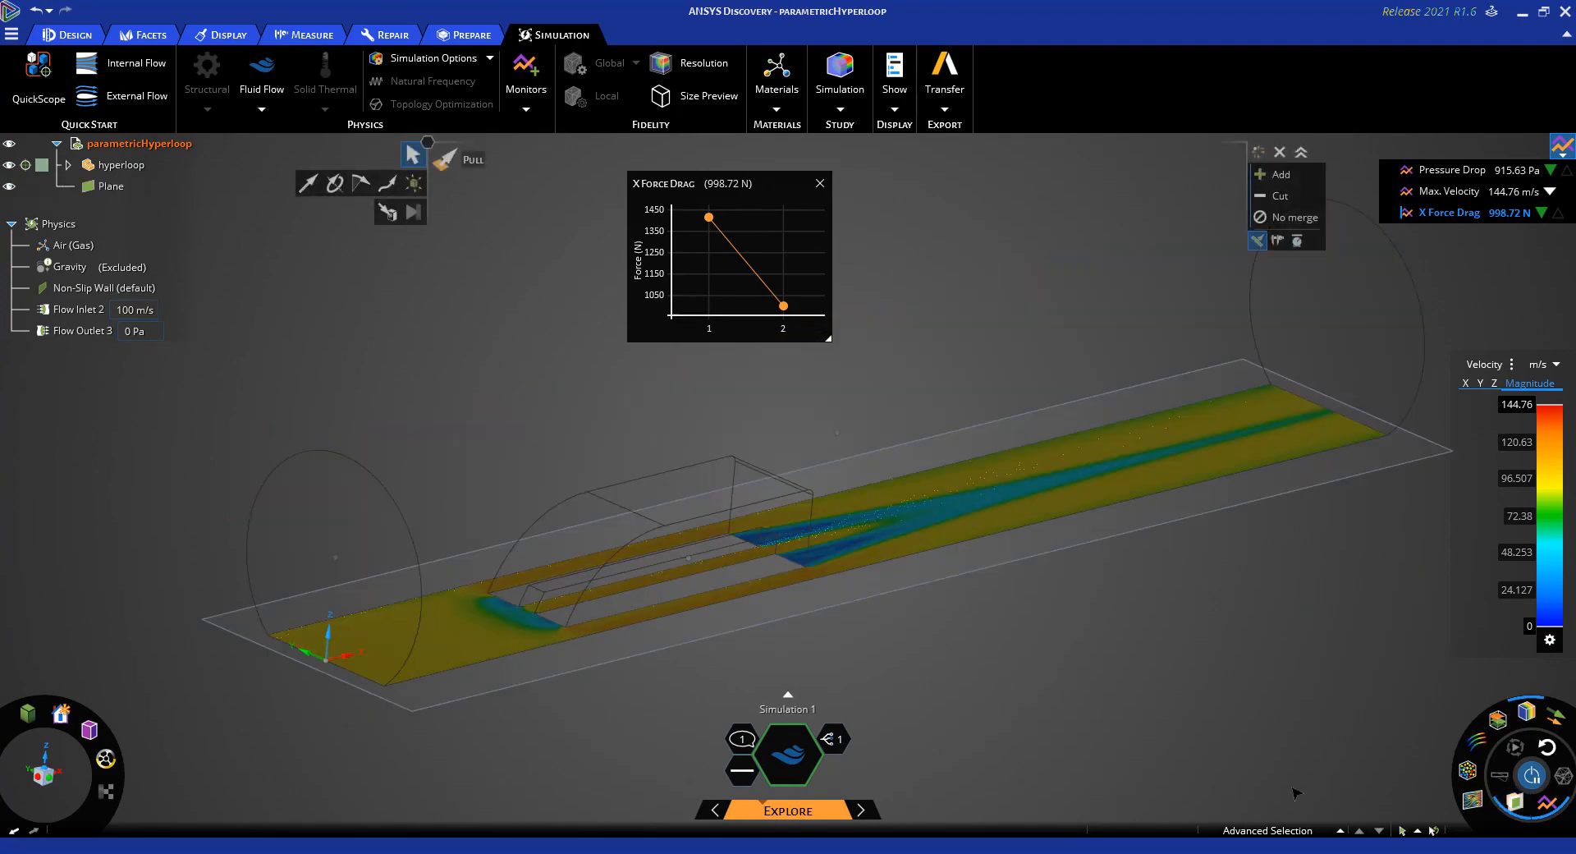
click(1509, 806)
click(1532, 775)
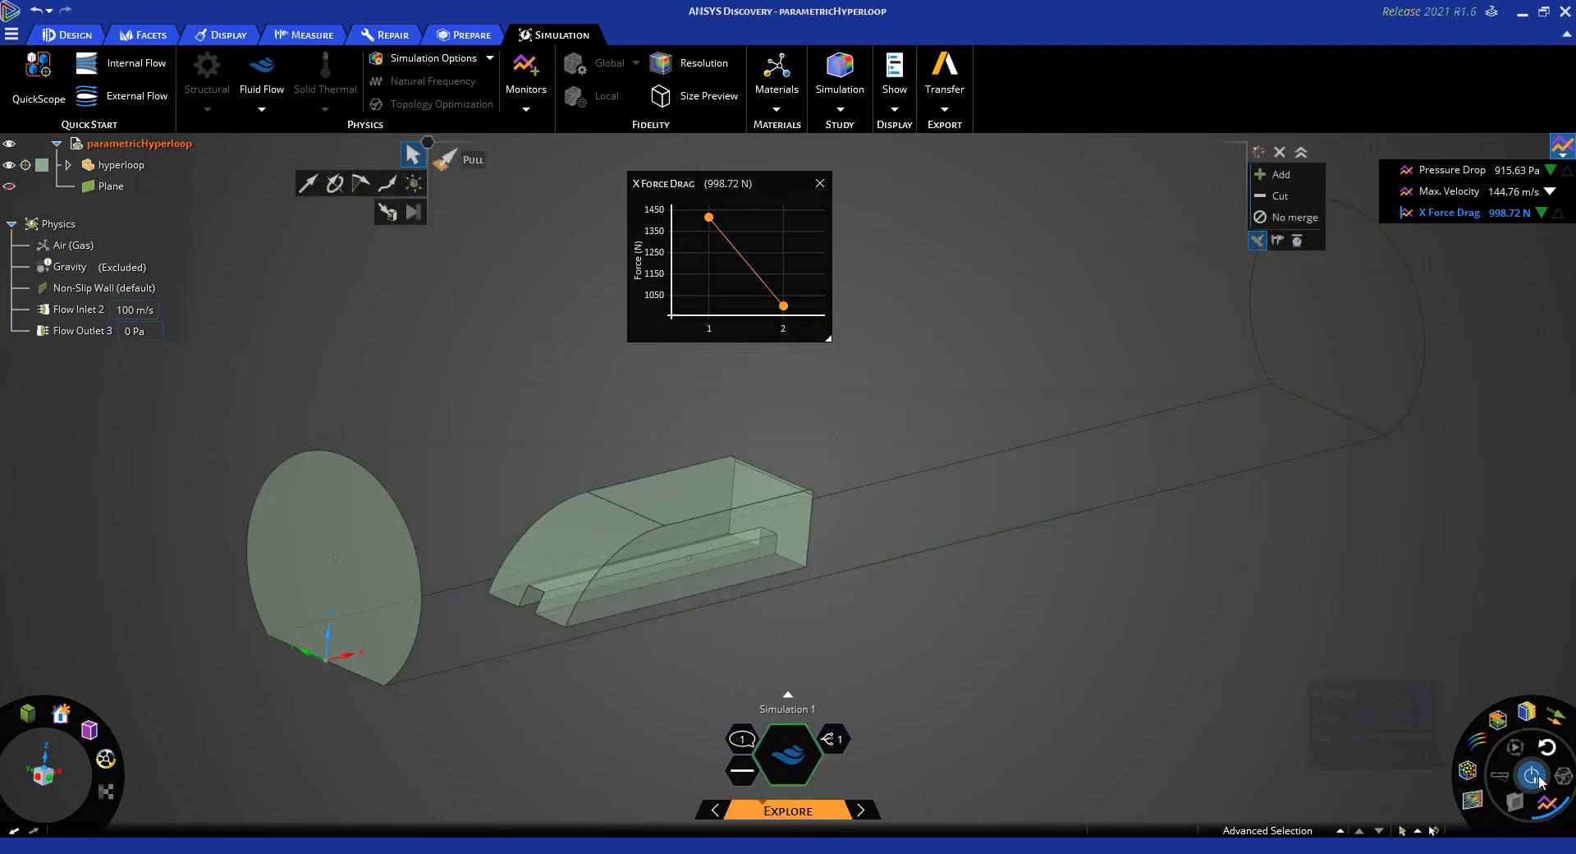
Set the rearFillet driving dimension to 0.6 m, re-solve, and view streamlines
click(1274, 833)
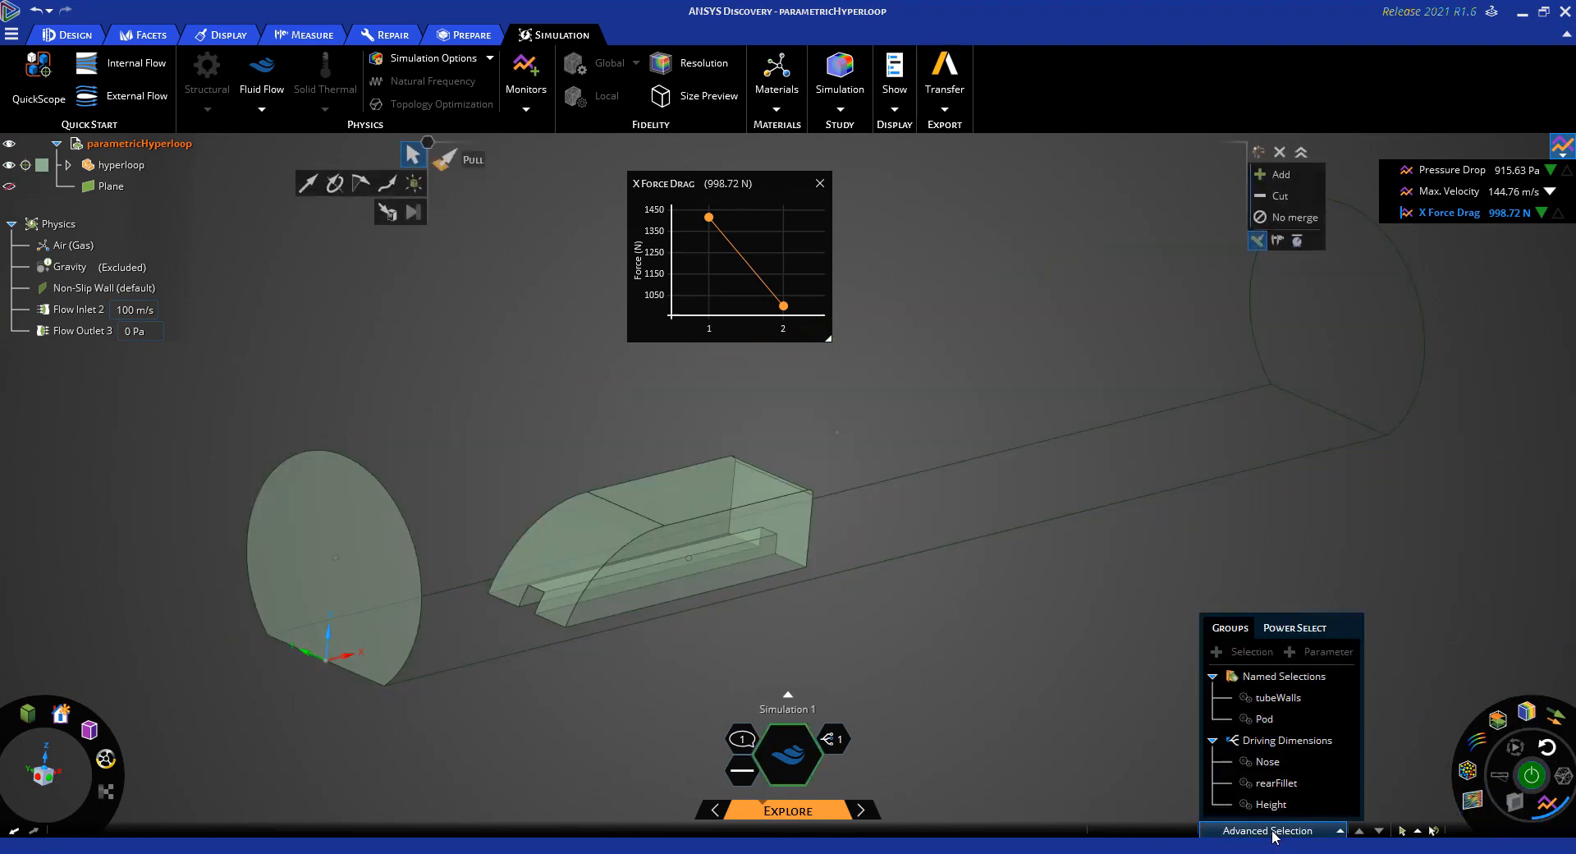
click(1274, 784)
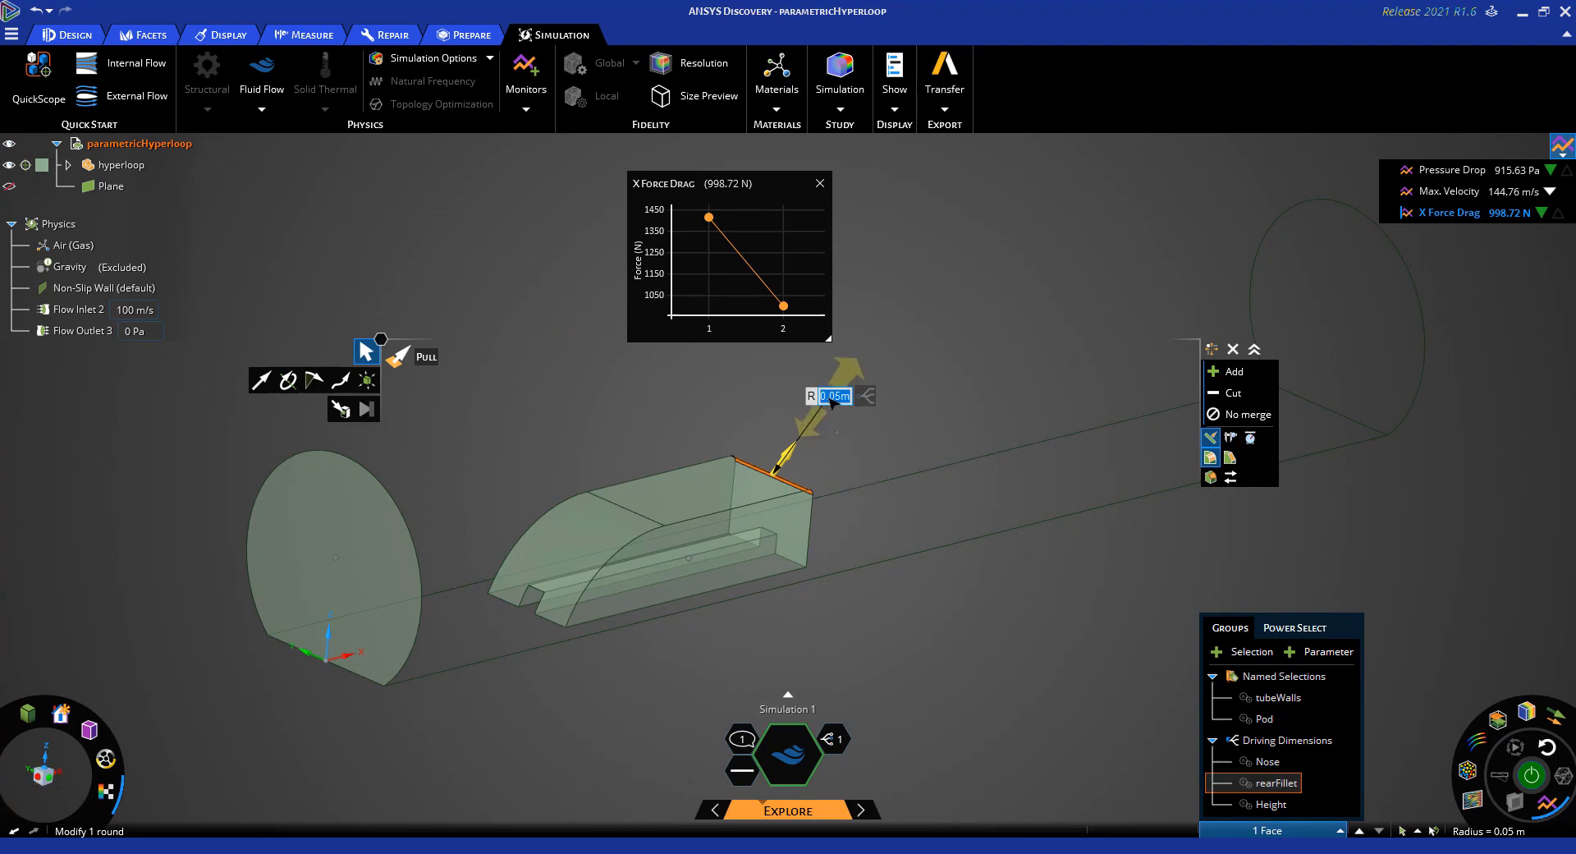
text(0.6)
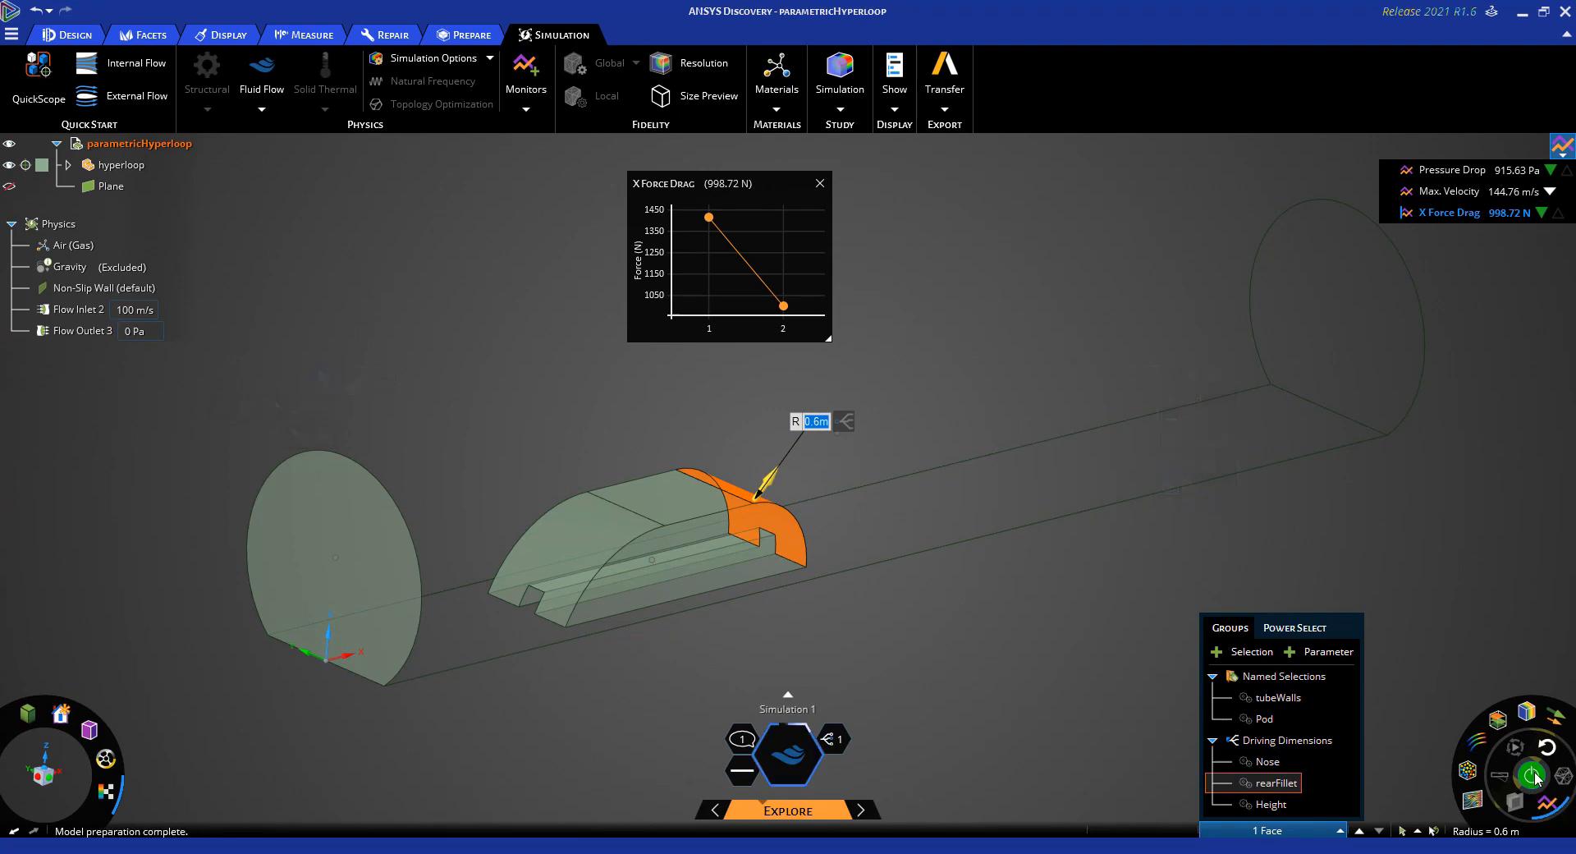
click(1535, 777)
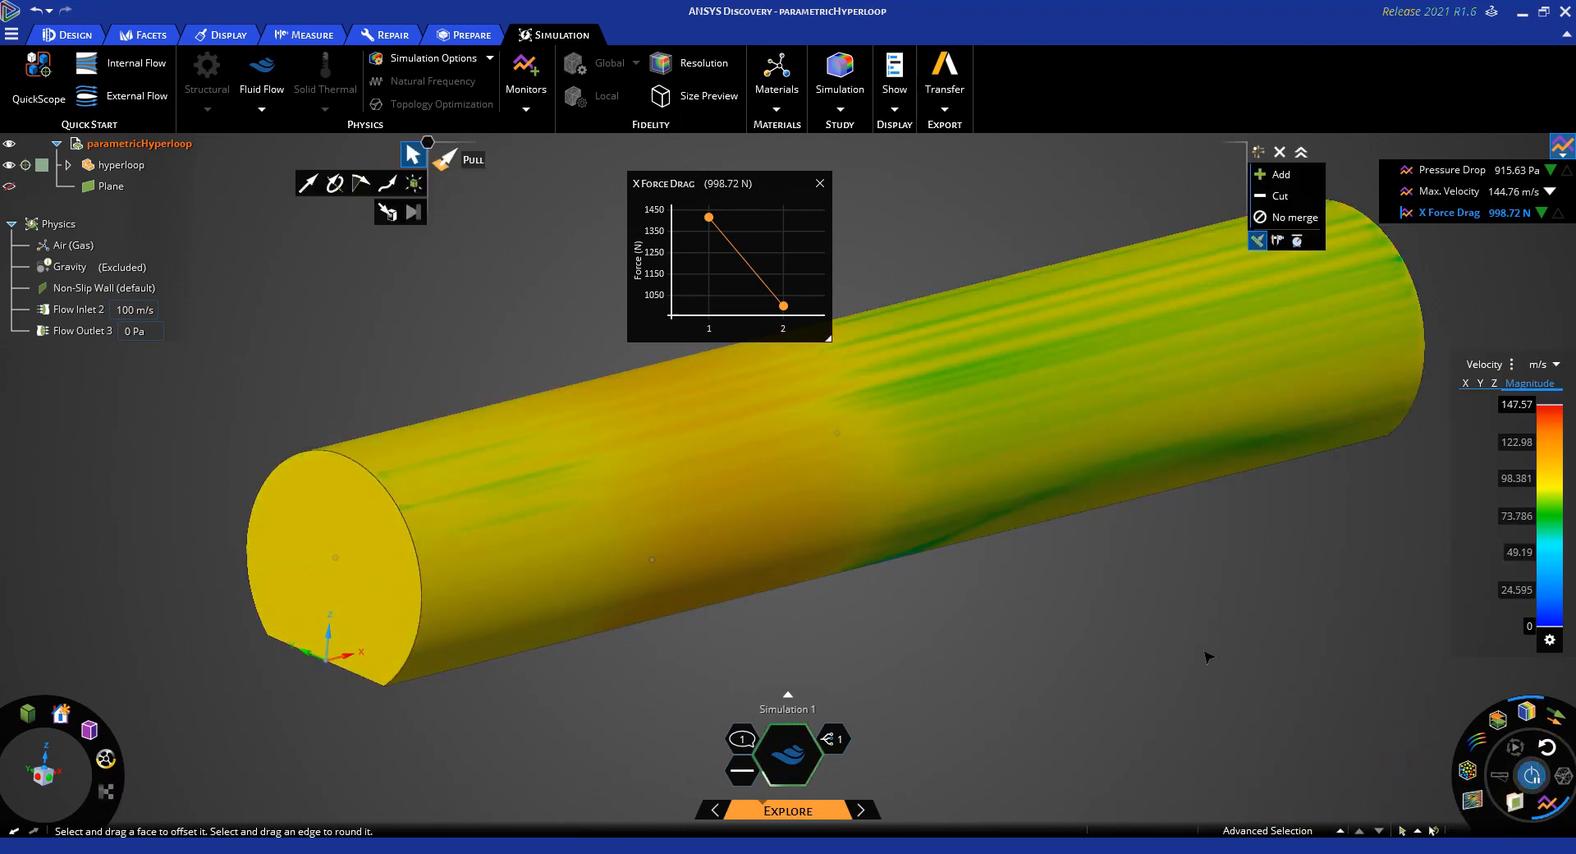
click(1480, 747)
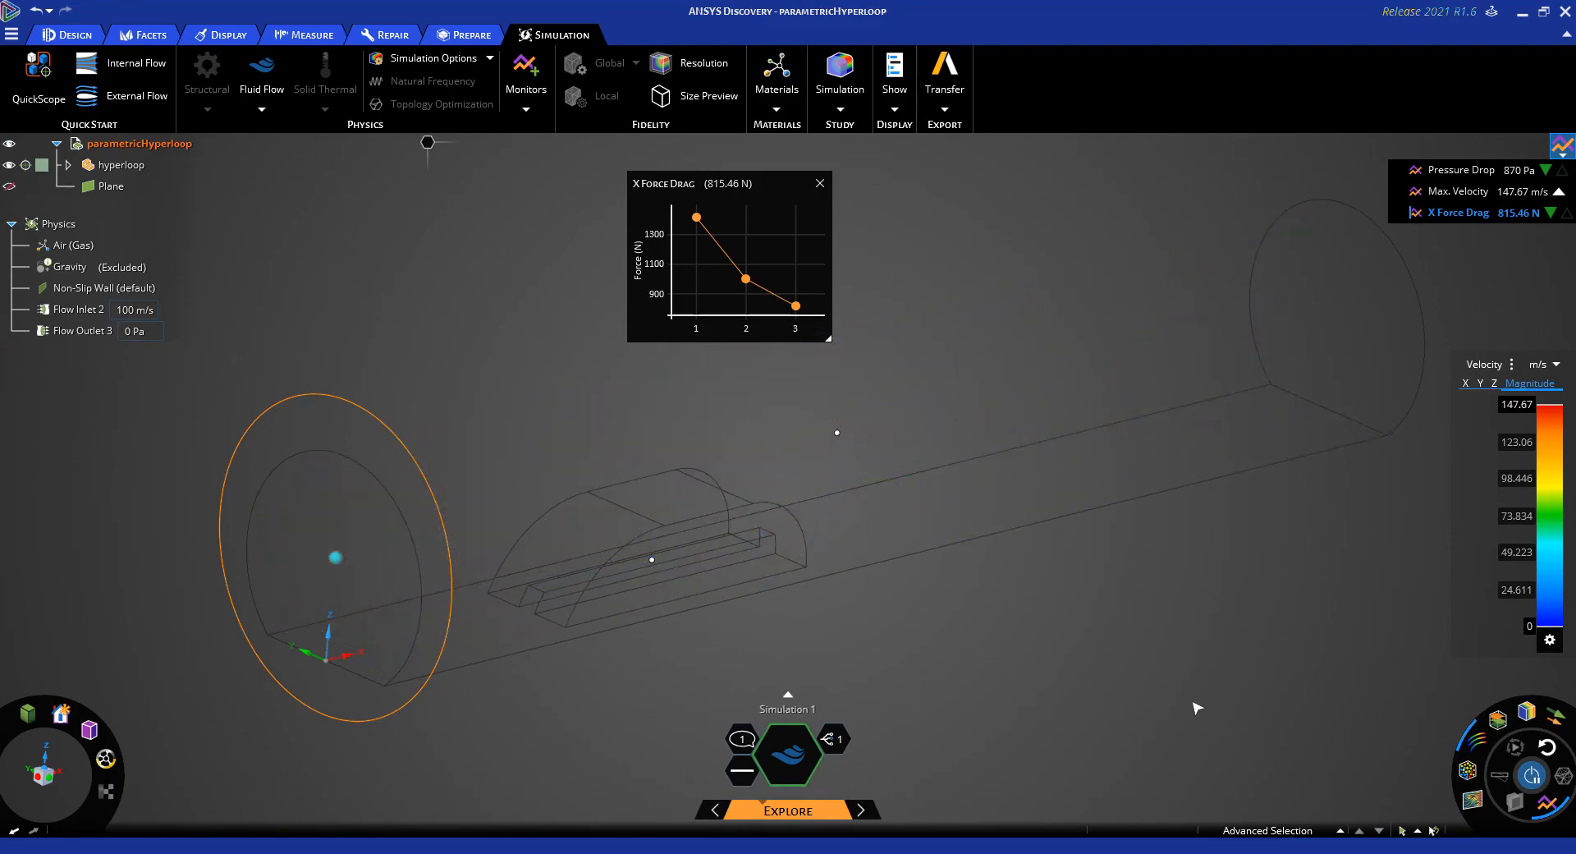
Rotate the cut plane 39° upright along the tube and shift it across the pod's wake
mouse_move(1194, 707)
middle_down()
mouse_move(1099, 715)
mouse_move(1007, 693)
mouse_move(1147, 686)
mouse_move(1254, 707)
middle_up()
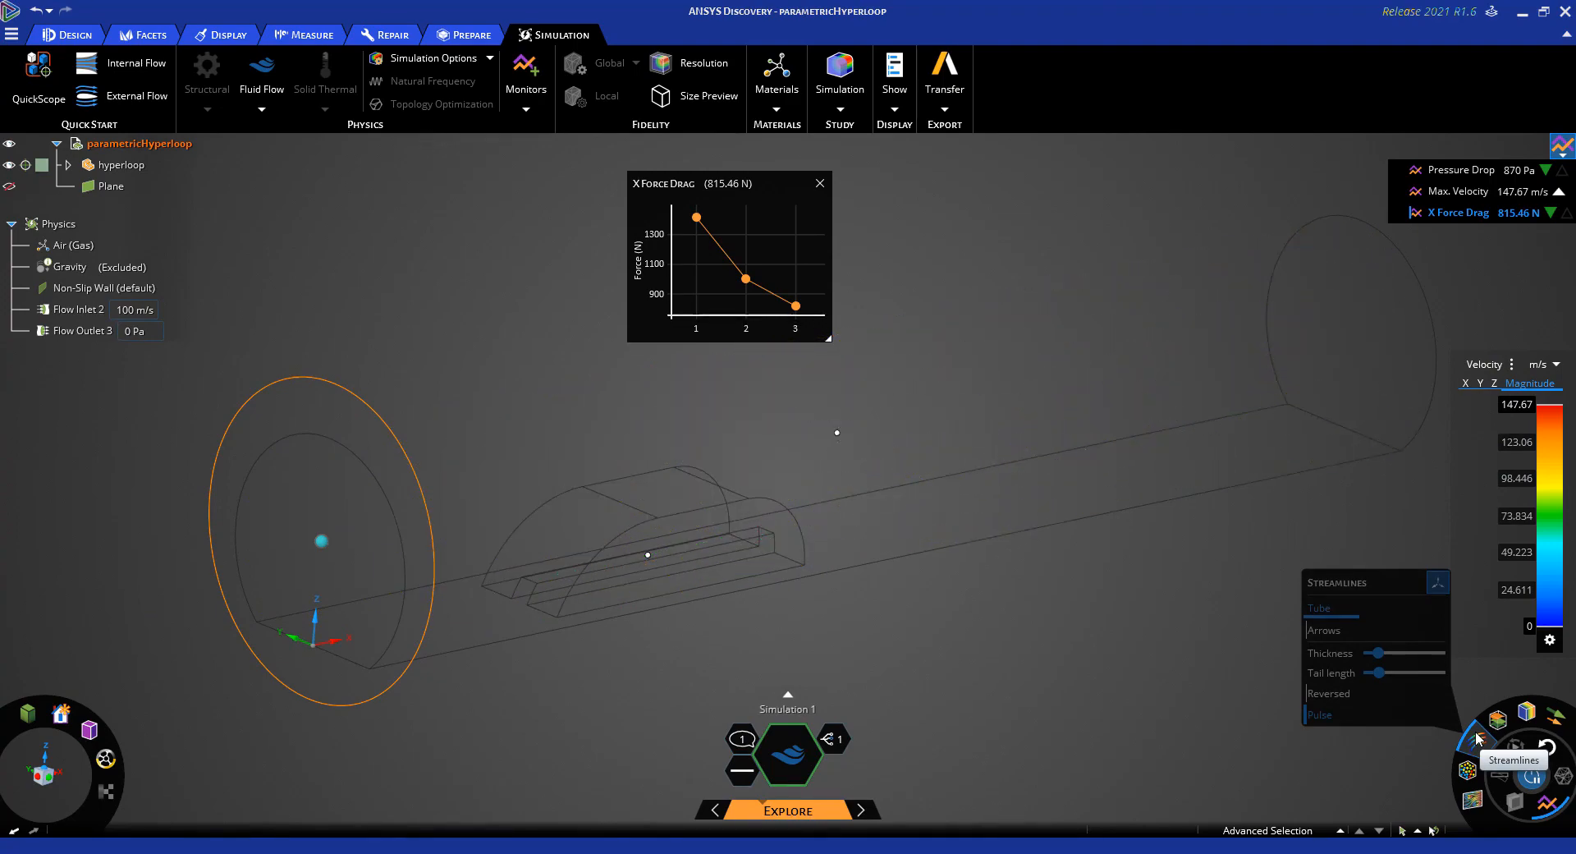
click(423, 691)
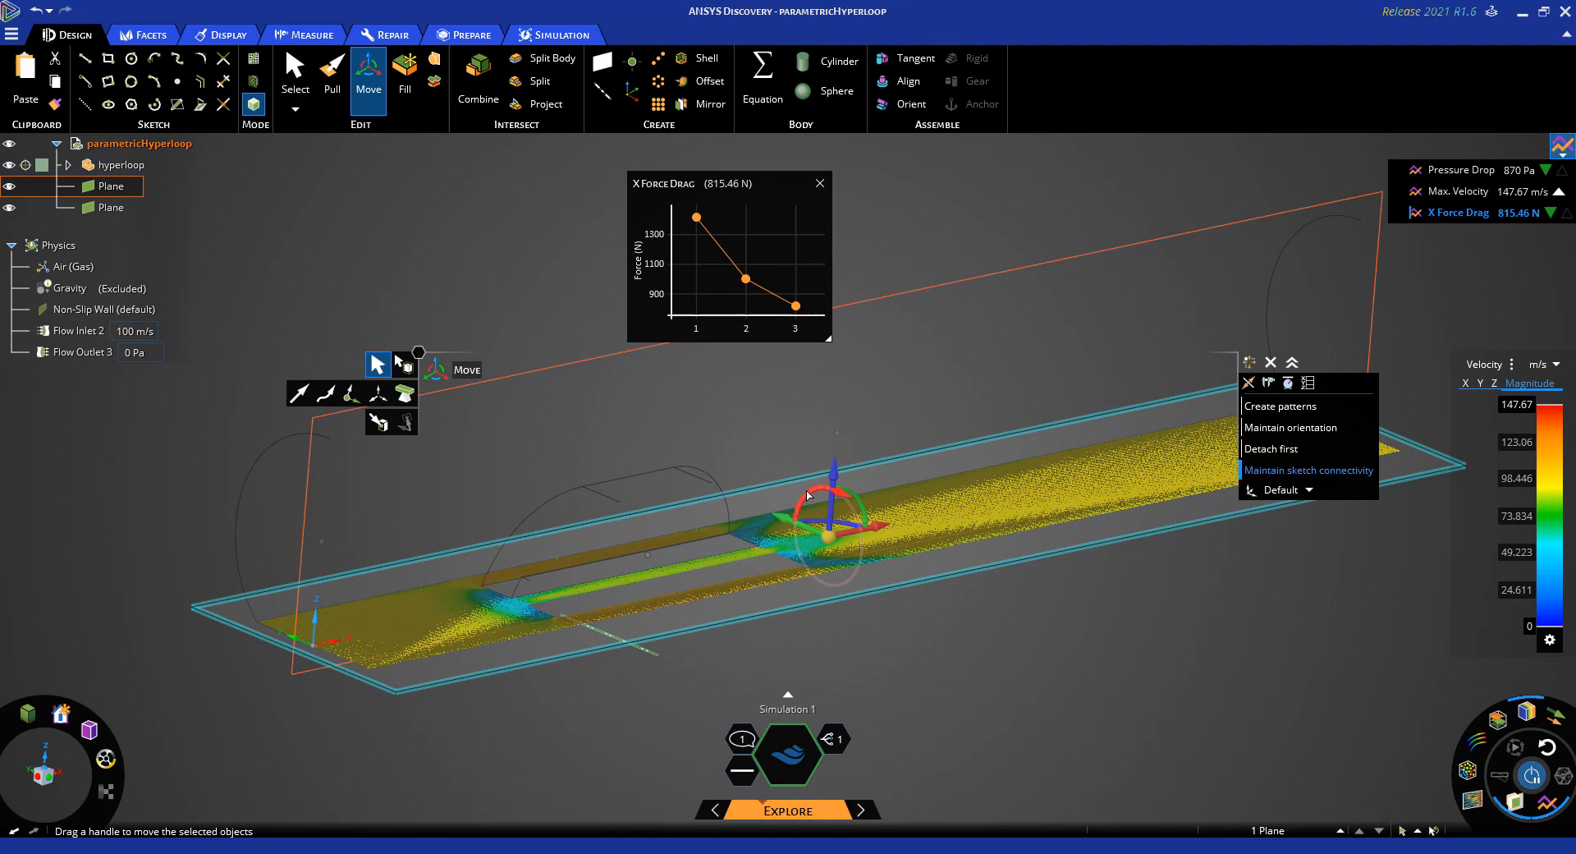
drag(808, 494, 791, 514)
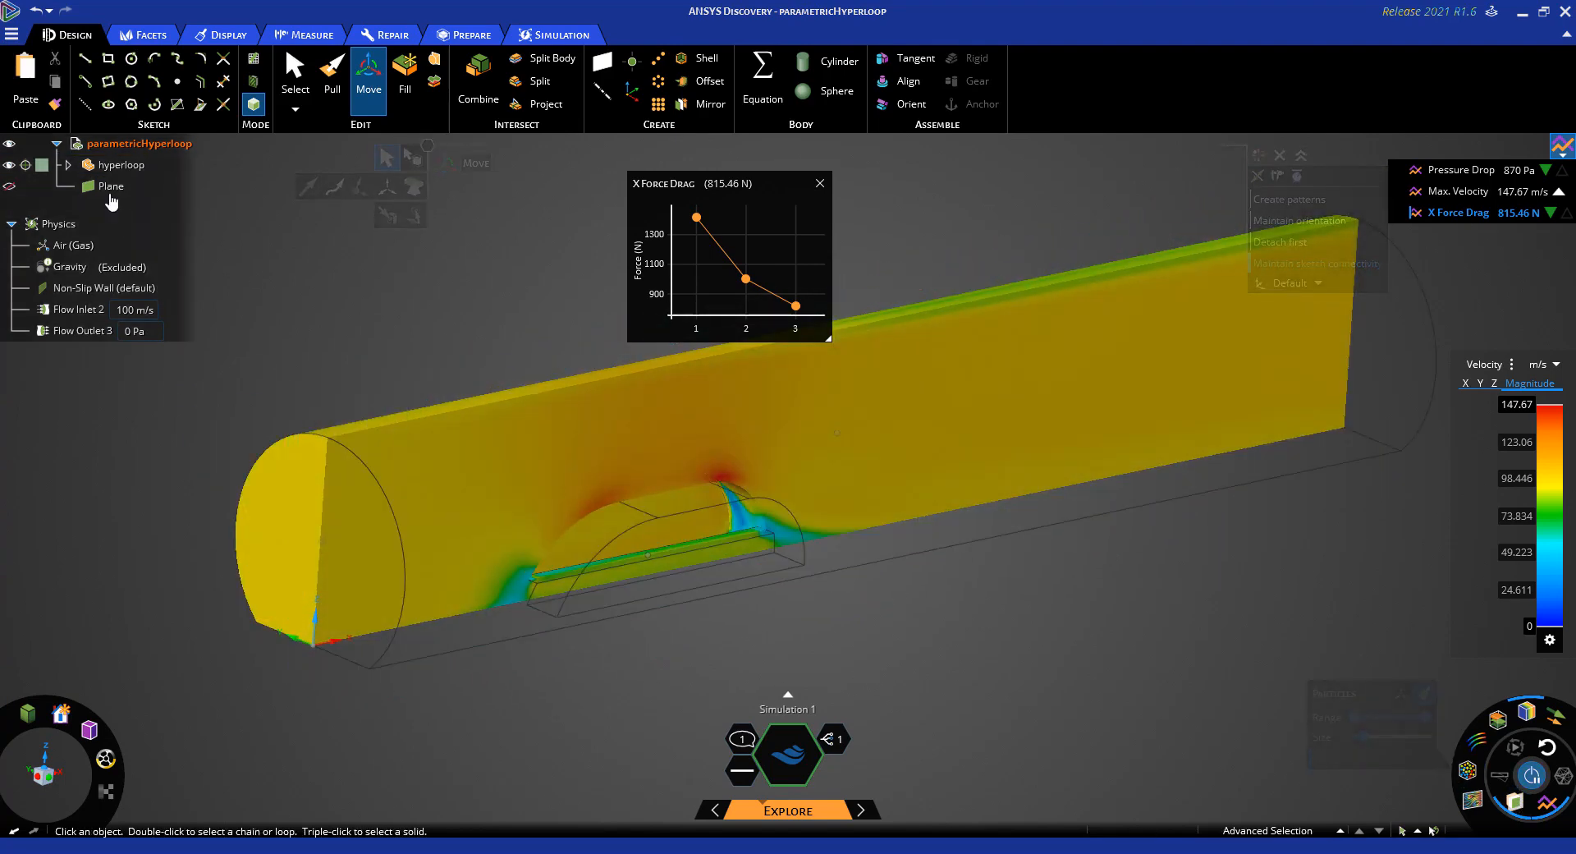
click(10, 186)
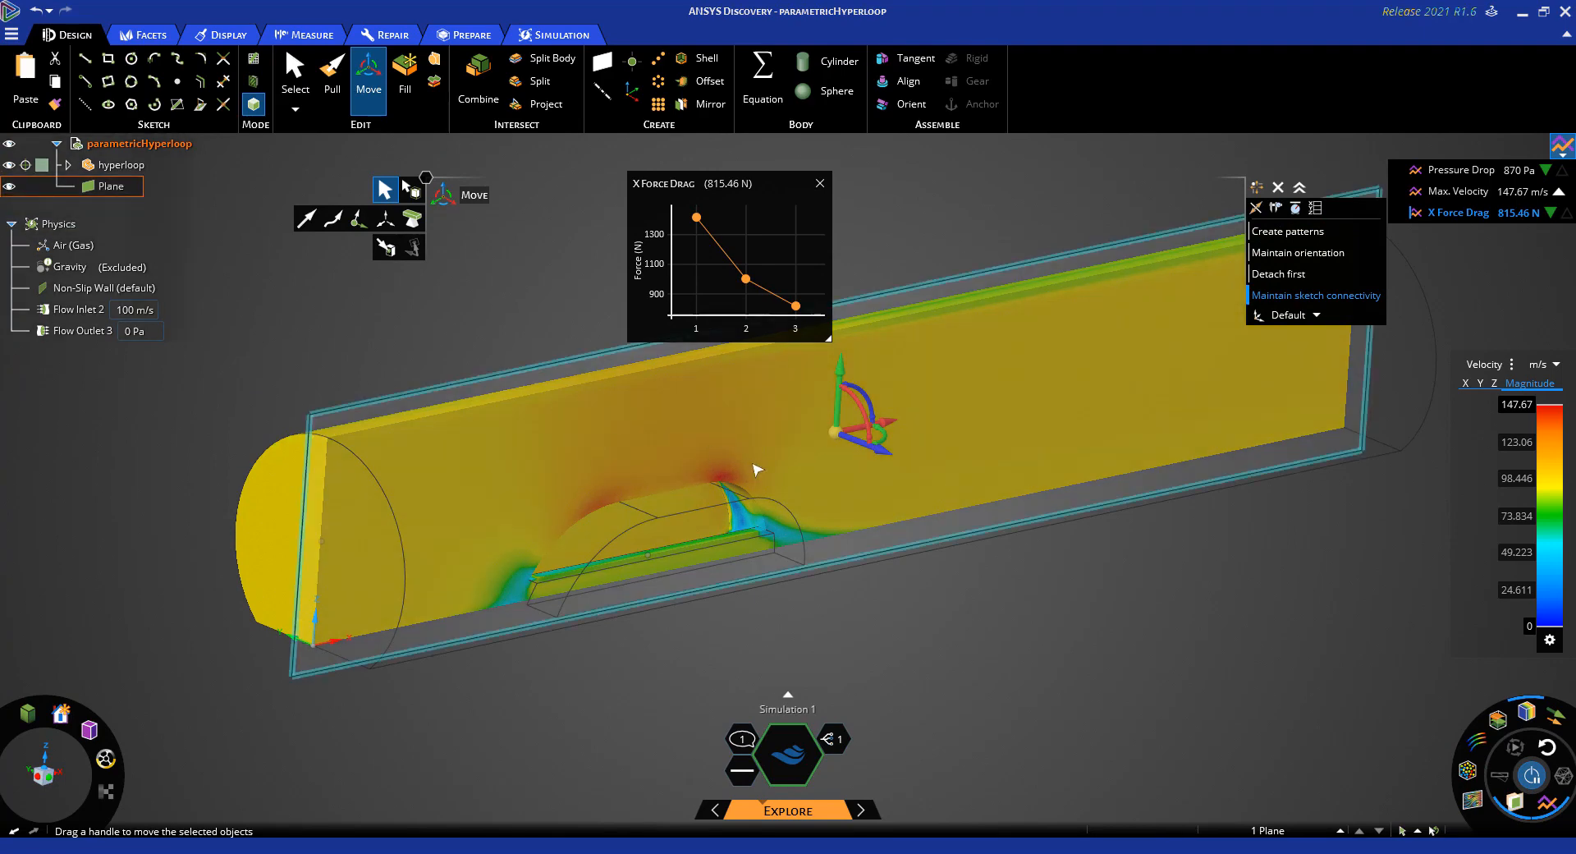
mouse_move(881, 457)
mouse_down()
mouse_move(806, 433)
mouse_move(874, 512)
mouse_move(878, 542)
mouse_move(792, 525)
mouse_move(812, 537)
mouse_up()
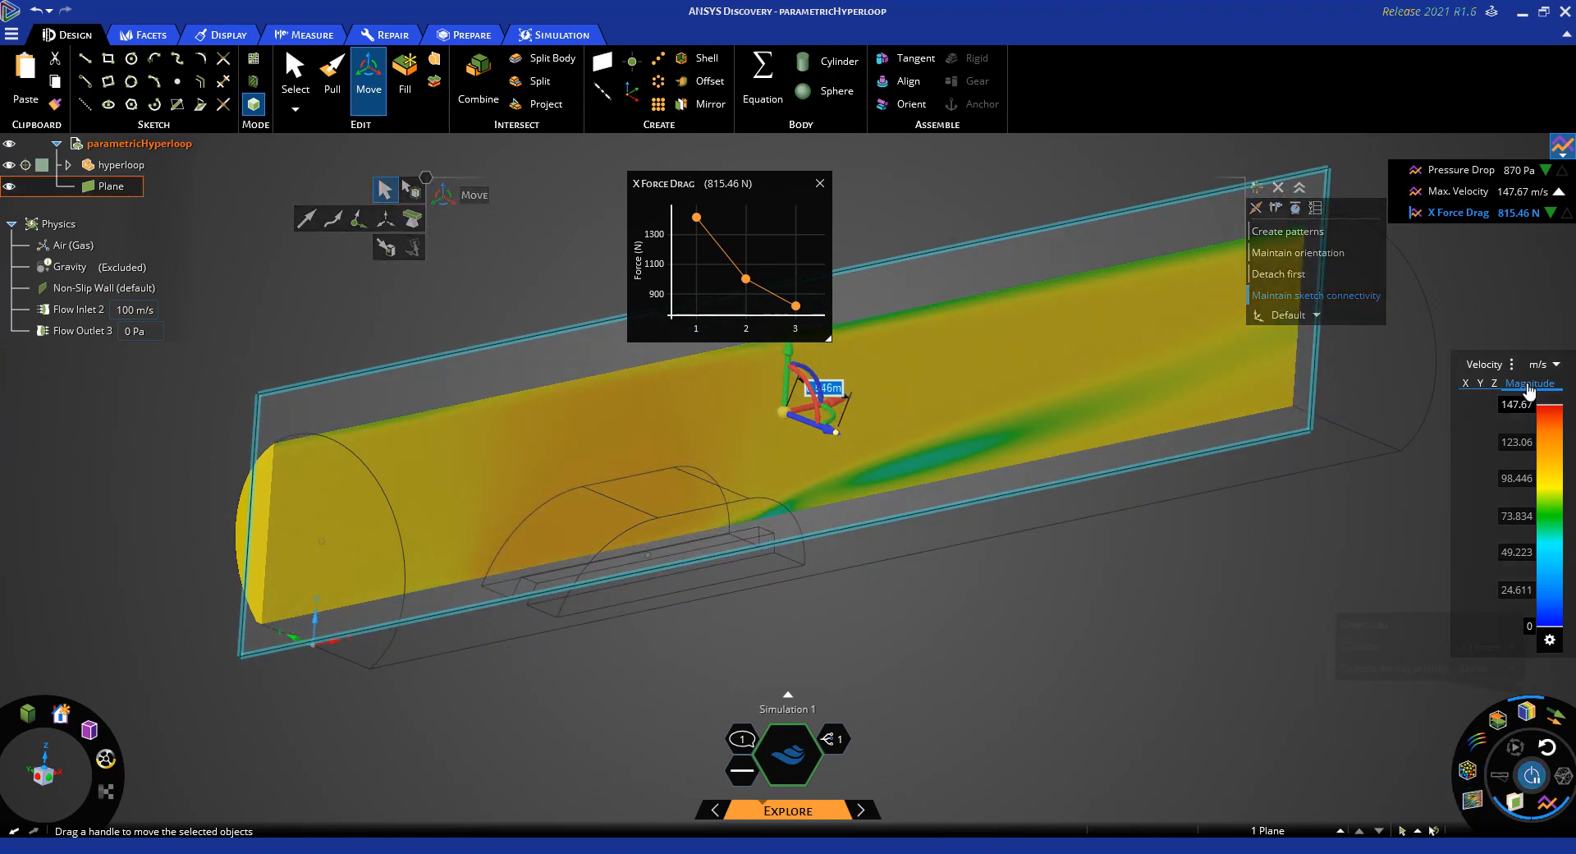
Switch the cut-plane contour to Total Pressure and slide the plane to a new offset through the pod
click(1485, 364)
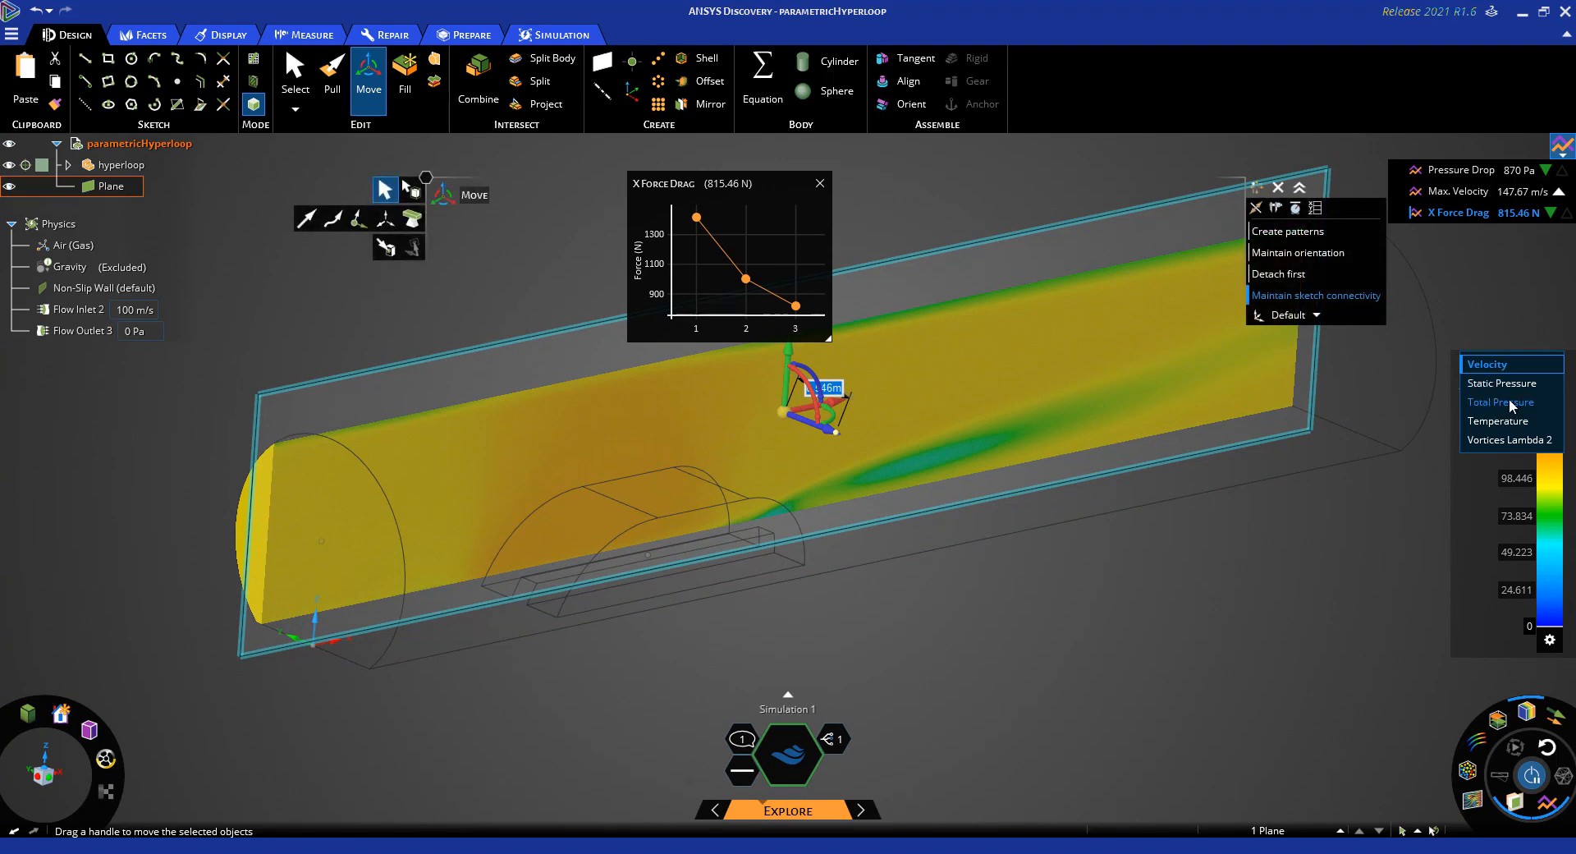
click(1512, 402)
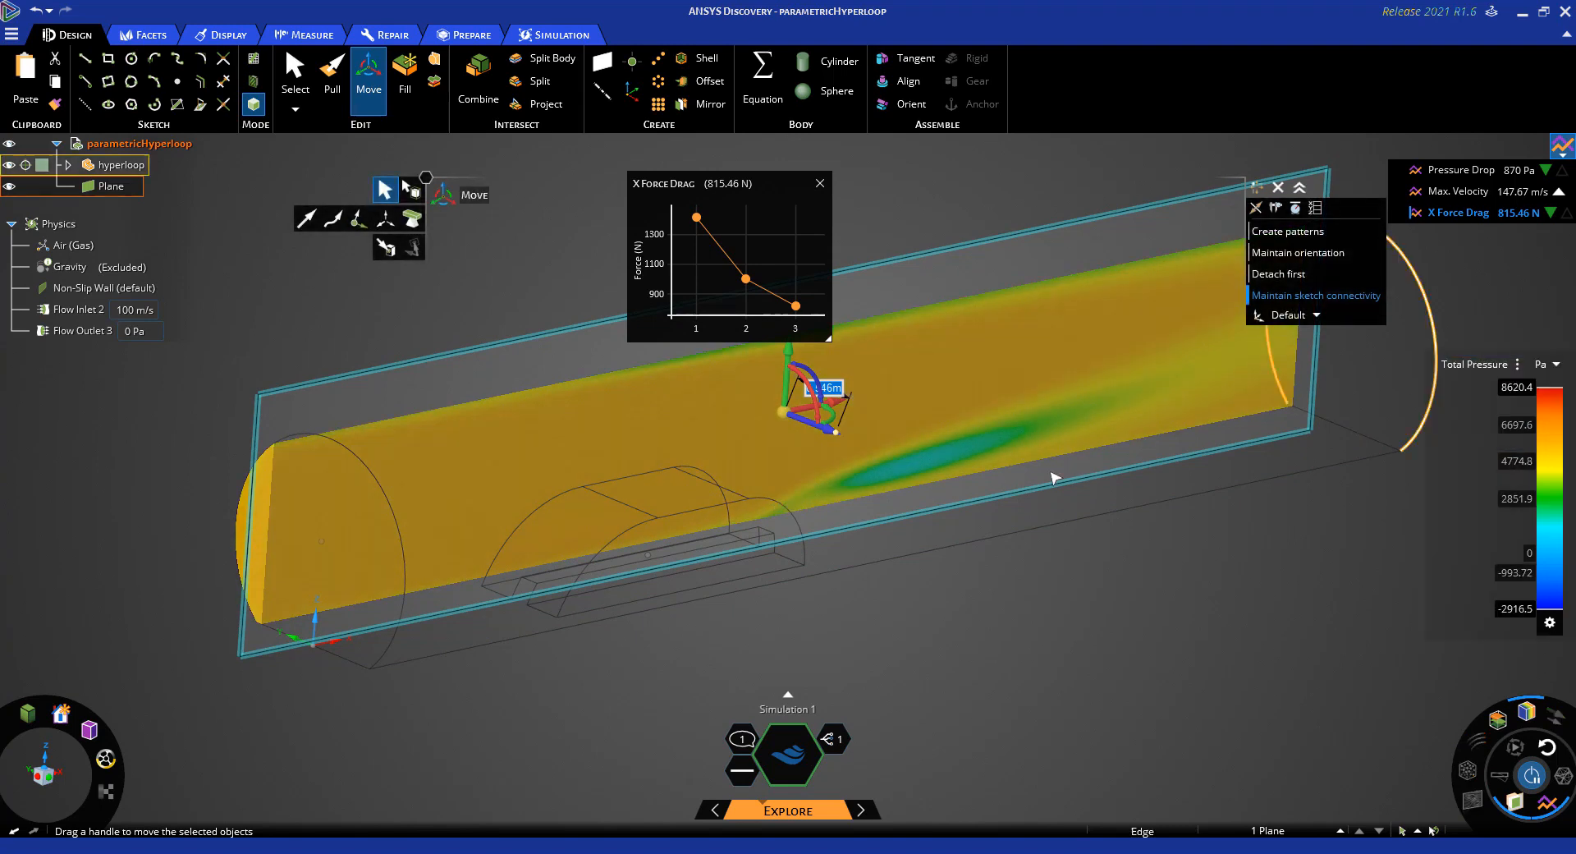
drag(829, 433, 885, 536)
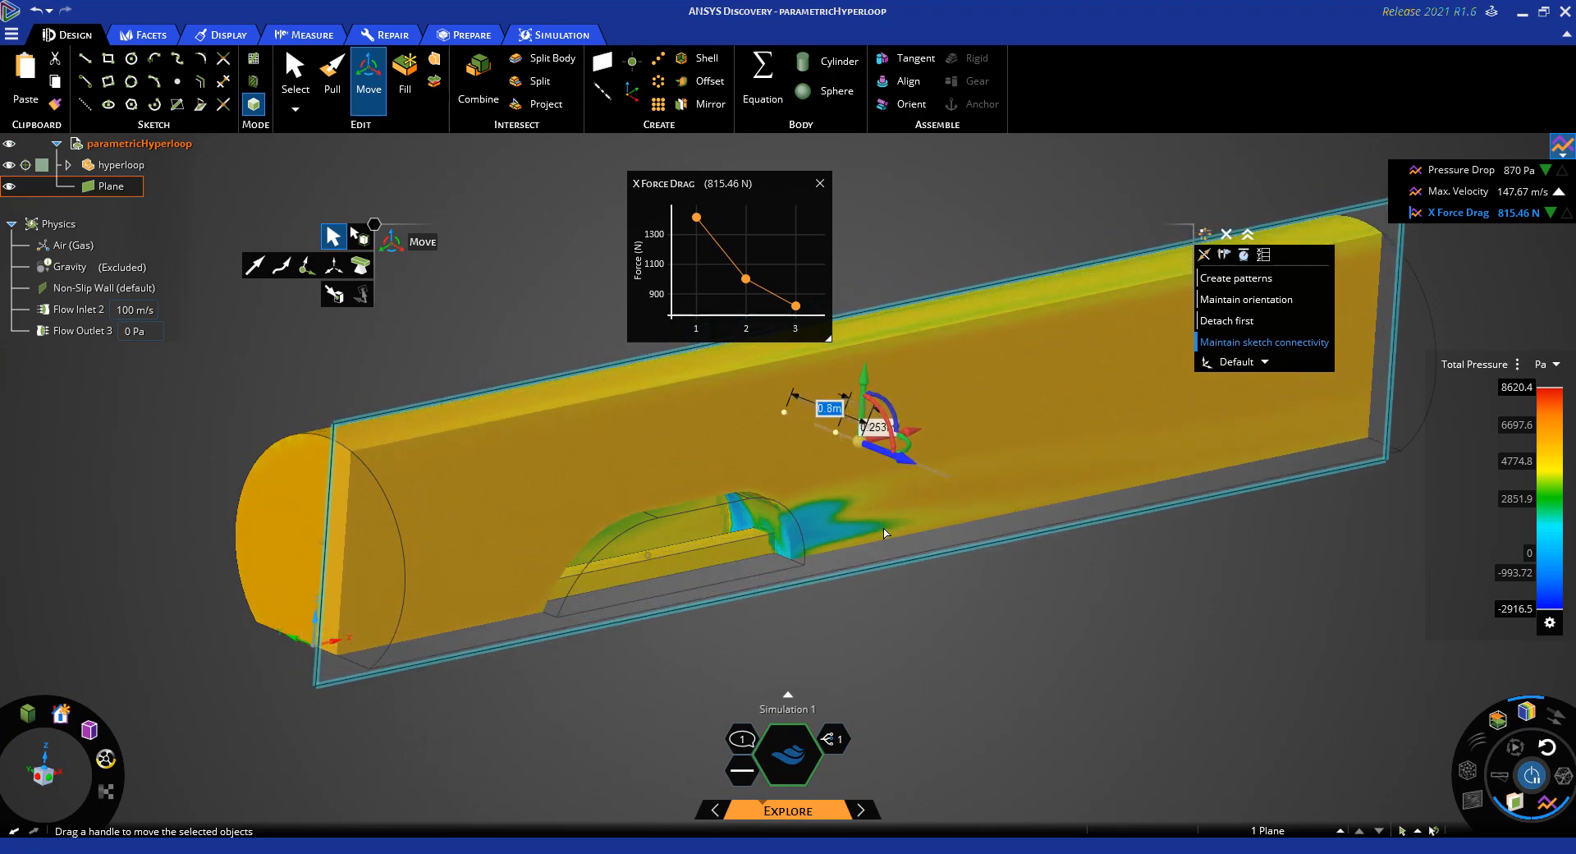